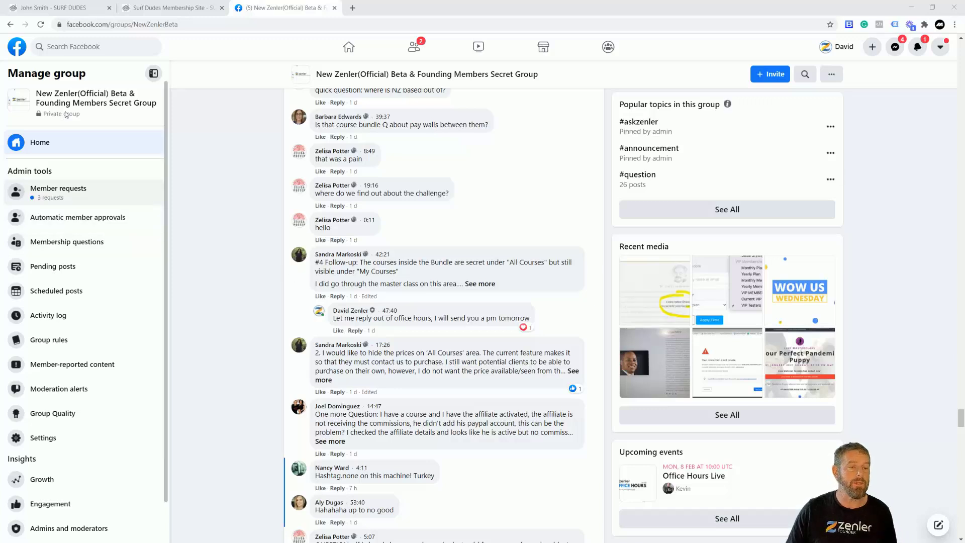
# Switch from the Facebook group to the SURF DUDES tab showing the student's enrolled courses
pyautogui.click(55, 14)
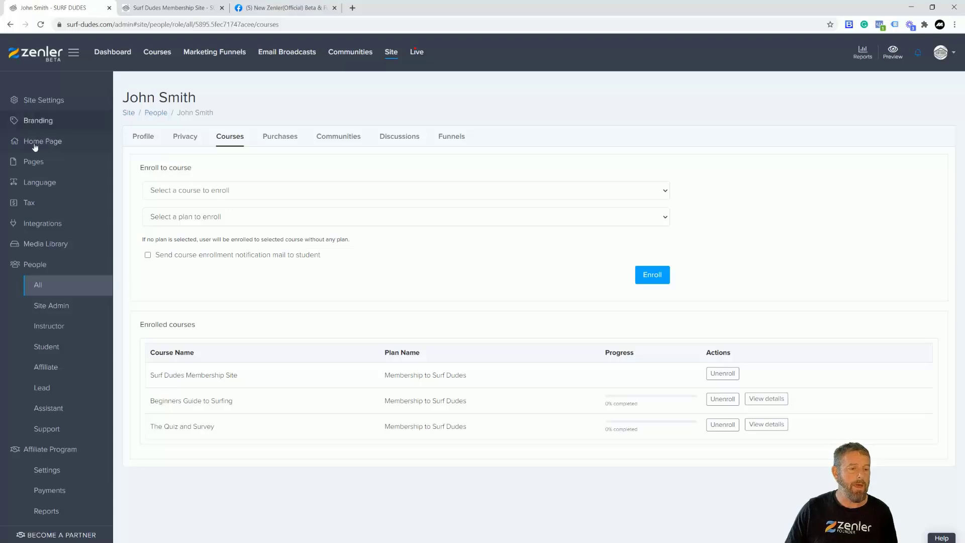
# Inspect the Surf Dudes Membership Site bundle's Contents, then switch to the member-side Membership Access page
pyautogui.click(157, 51)
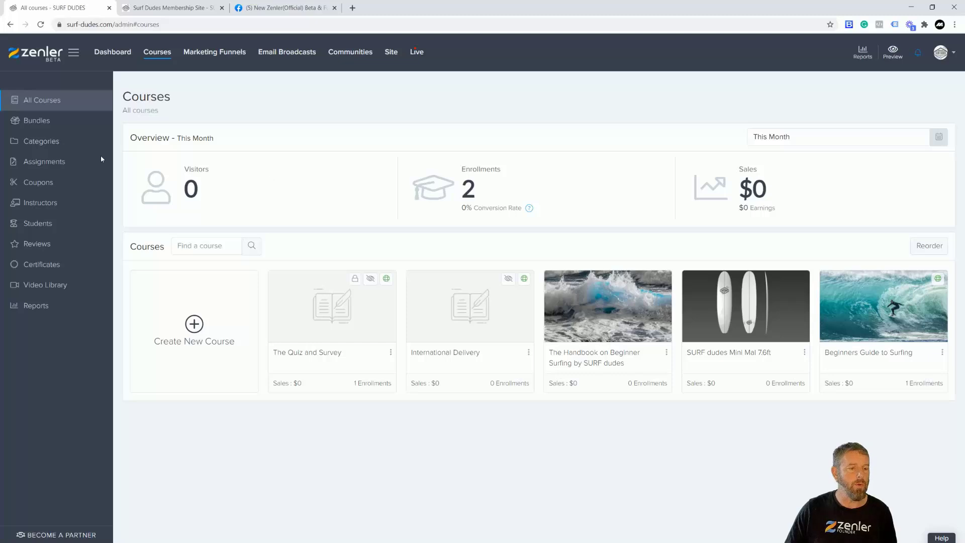
pyautogui.click(43, 123)
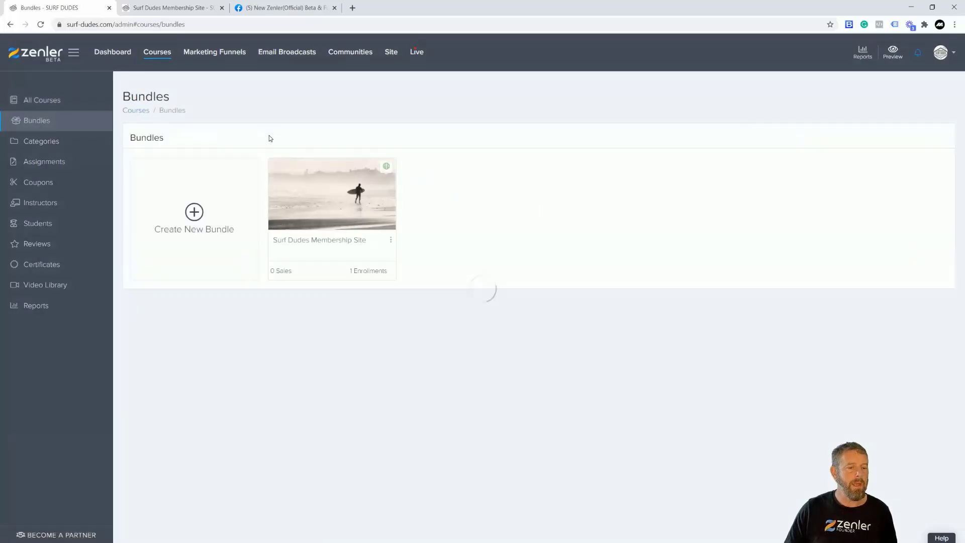
pyautogui.click(325, 201)
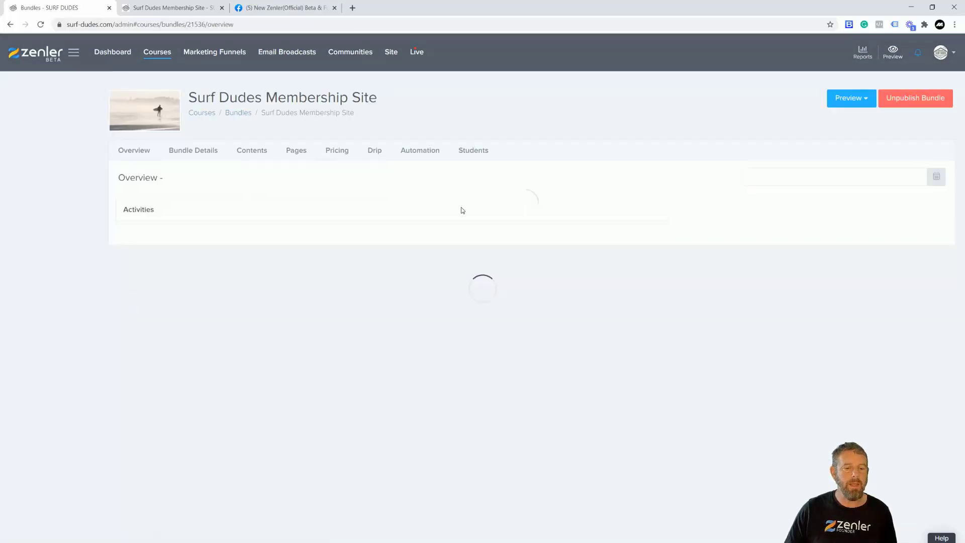
pyautogui.click(157, 151)
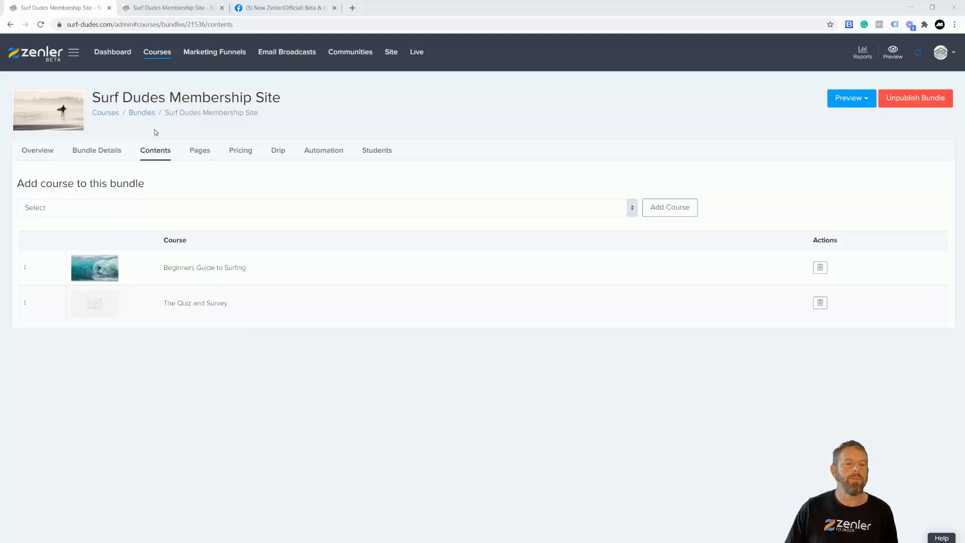
pyautogui.moveTo(96, 93); pyautogui.dragTo(302, 103)
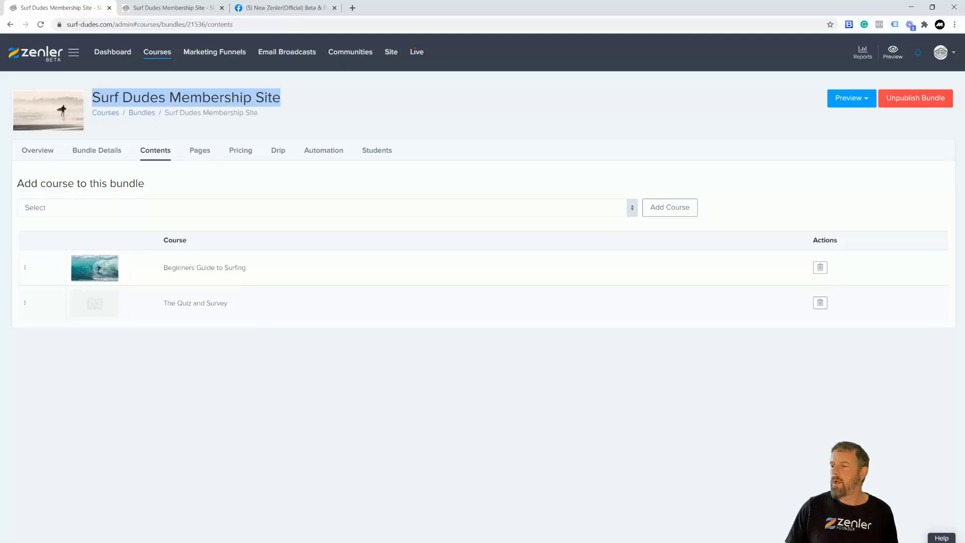
pyautogui.hotkey('alt', 'Tab')
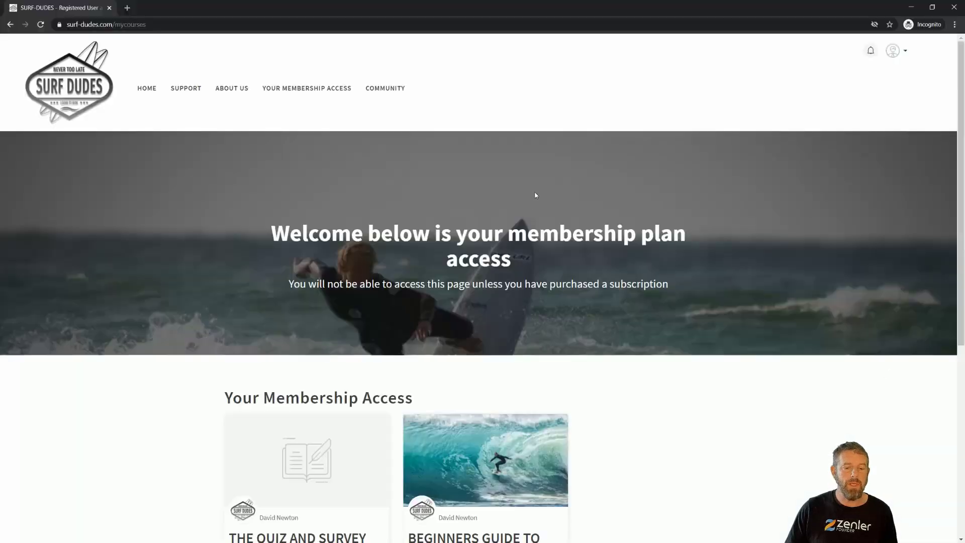
# Scroll through the member's two course cards, then return to the admin Bundles list
pyautogui.scroll(-3, 613, 197)
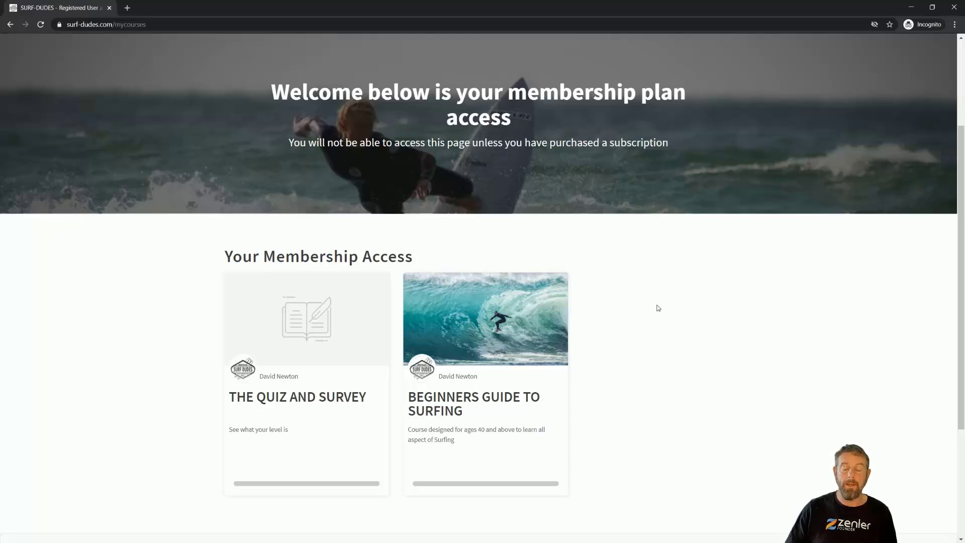
pyautogui.hotkey('alt', 'Tab')
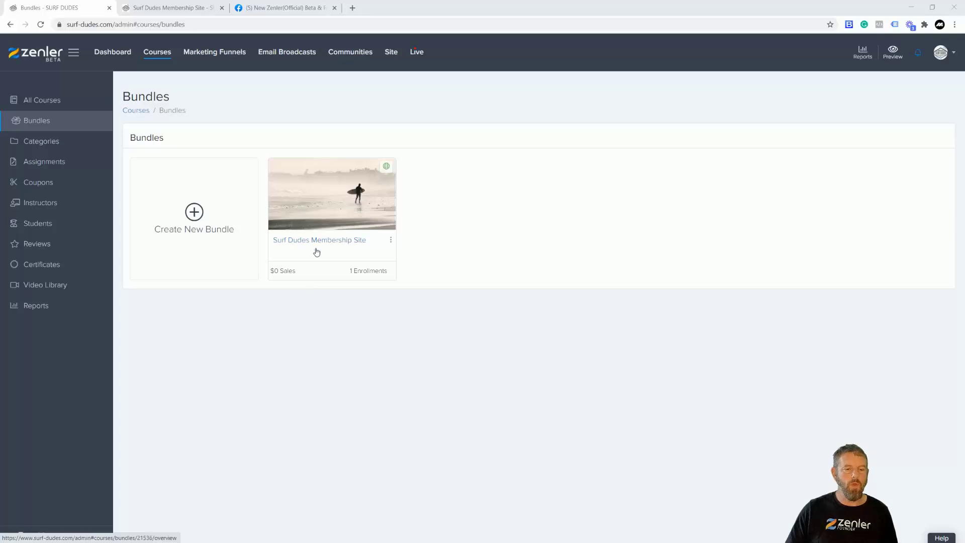
# Verify the Surf Dudes Membership Site bundle contains only Beginners Guide to Surfing, then go to All Courses
pyautogui.click(310, 206)
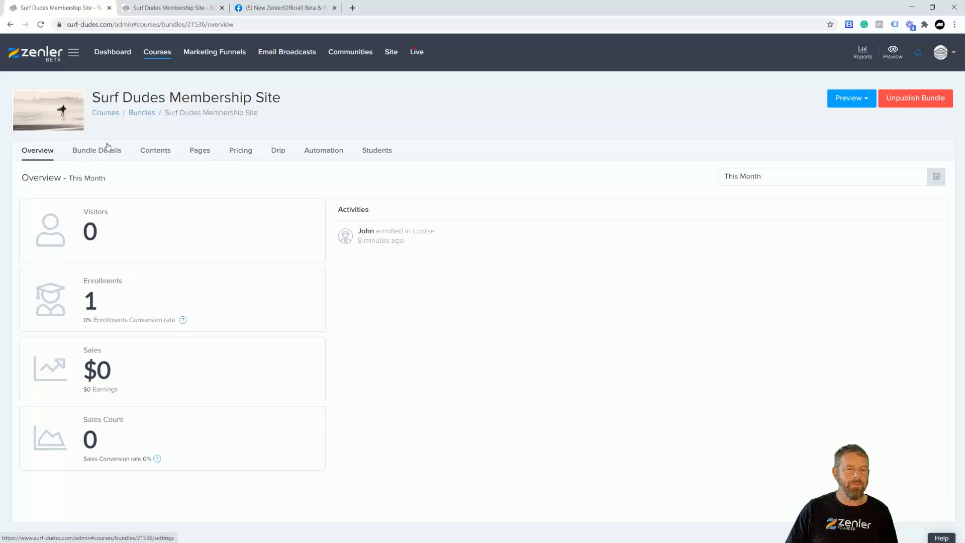
pyautogui.click(160, 155)
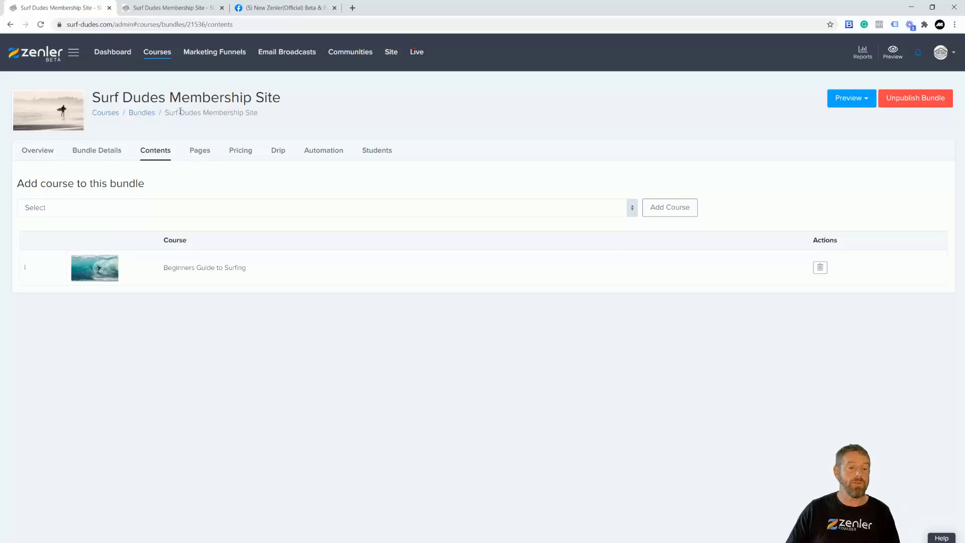
pyautogui.click(153, 56)
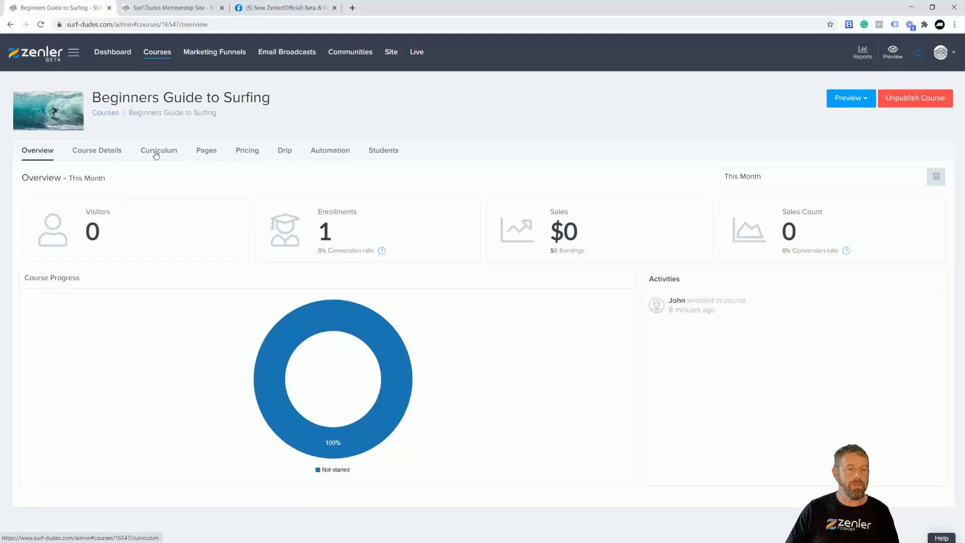
# Delete the £100 SINGLE COURSE UNIT pricing plan from Beginners Guide to Surfing
pyautogui.click(159, 150)
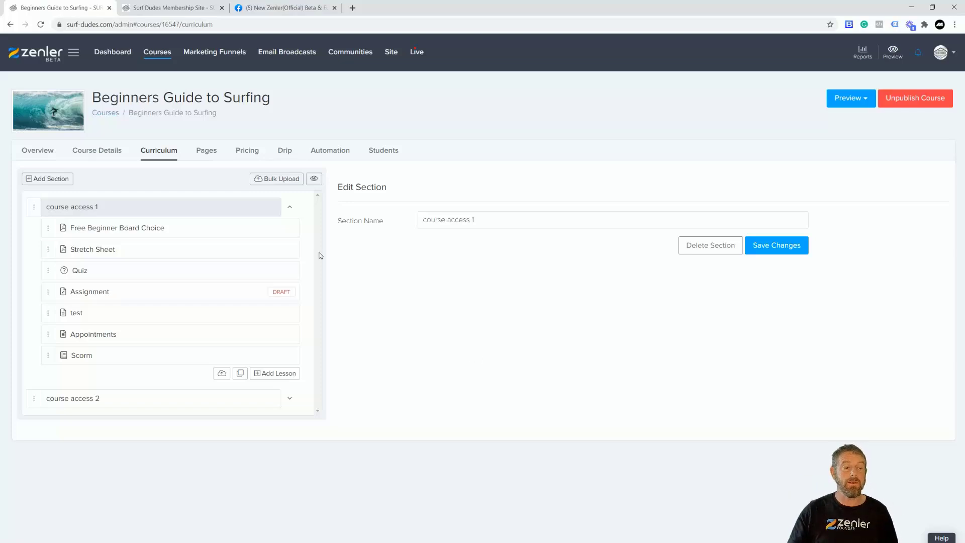
pyautogui.click(249, 154)
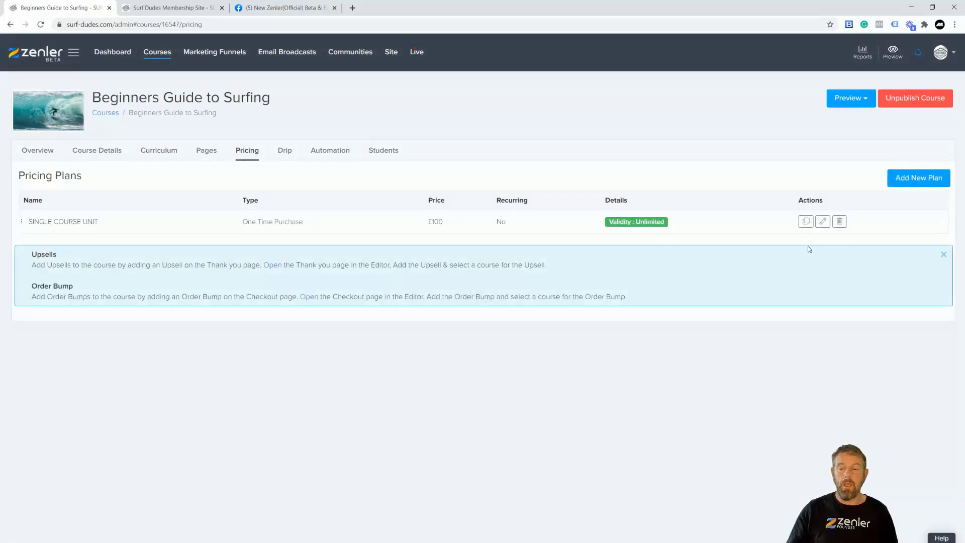
pyautogui.click(840, 221)
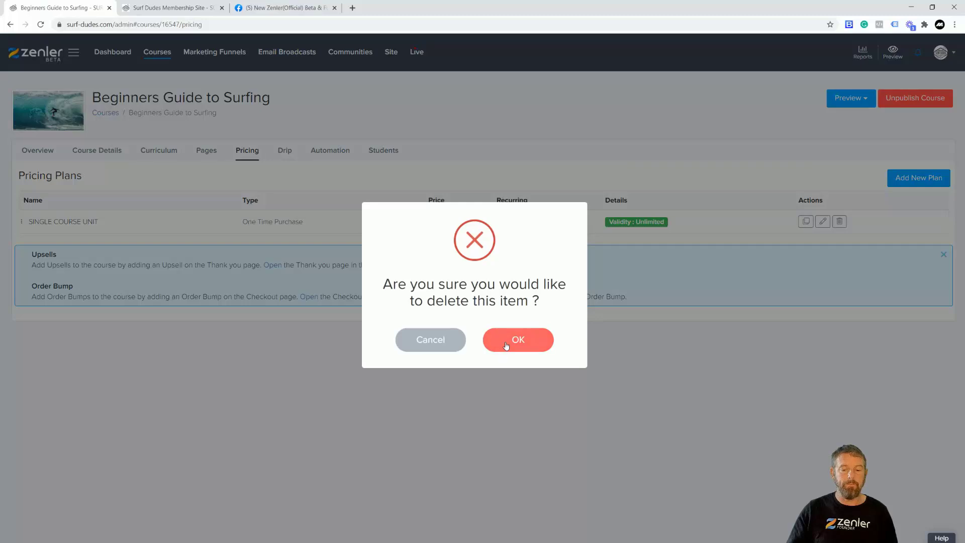
pyautogui.click(499, 337)
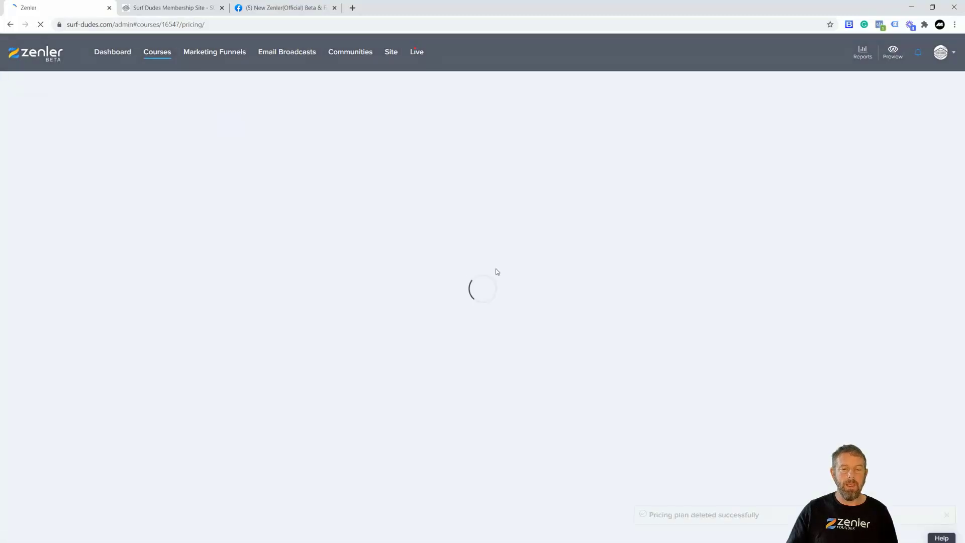
pyautogui.click(501, 337)
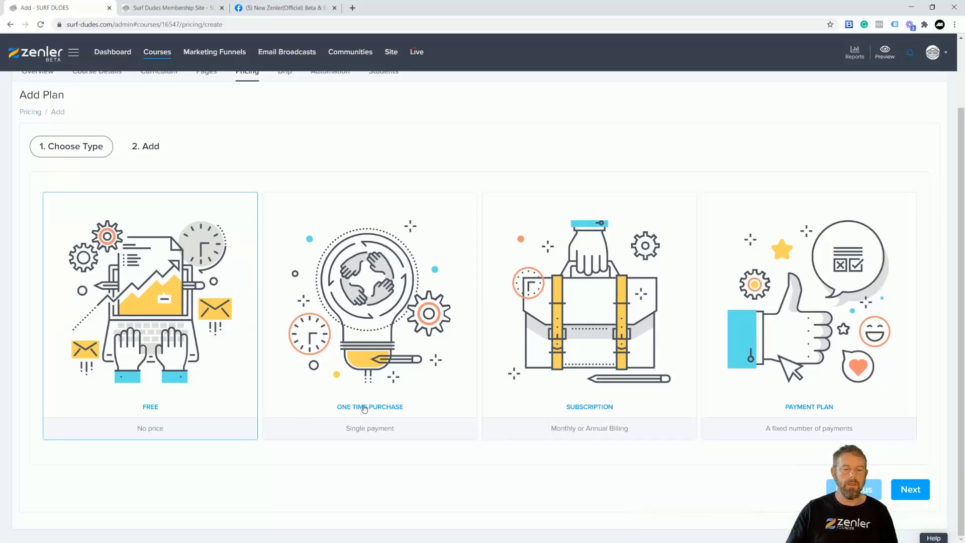
# Create a one-time purchase plan priced £50 GBP named COURSE ACCESS 1
pyautogui.click(415, 351)
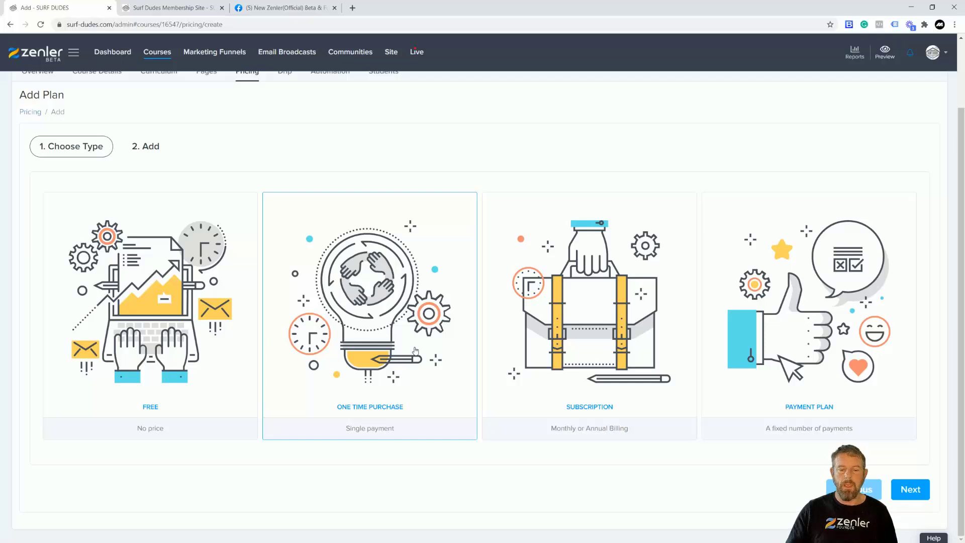
pyautogui.click(918, 498)
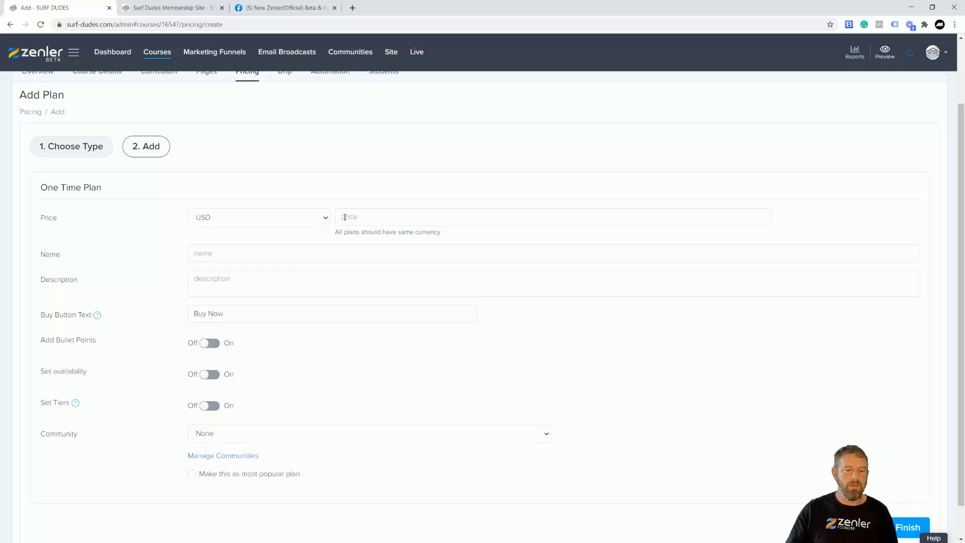
pyautogui.click(324, 218)
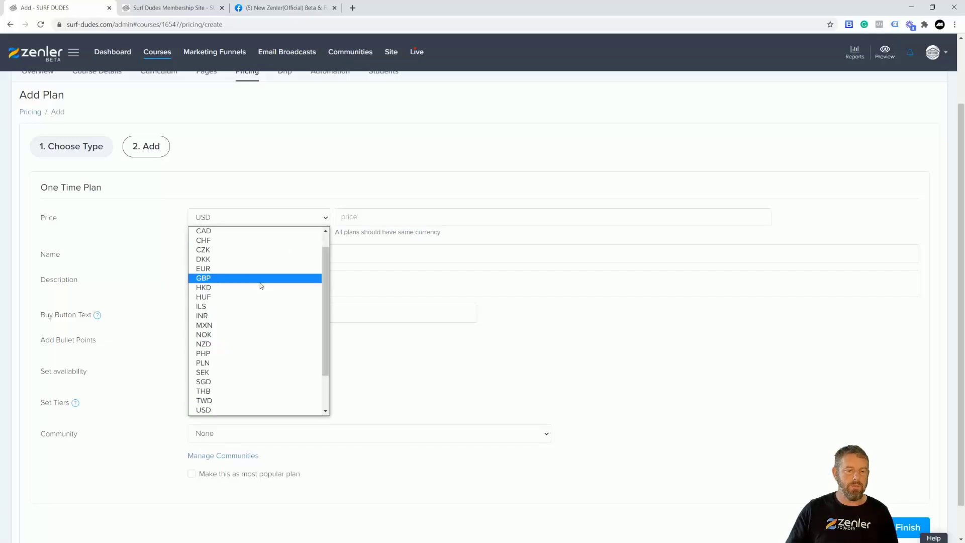
pyautogui.click(246, 278)
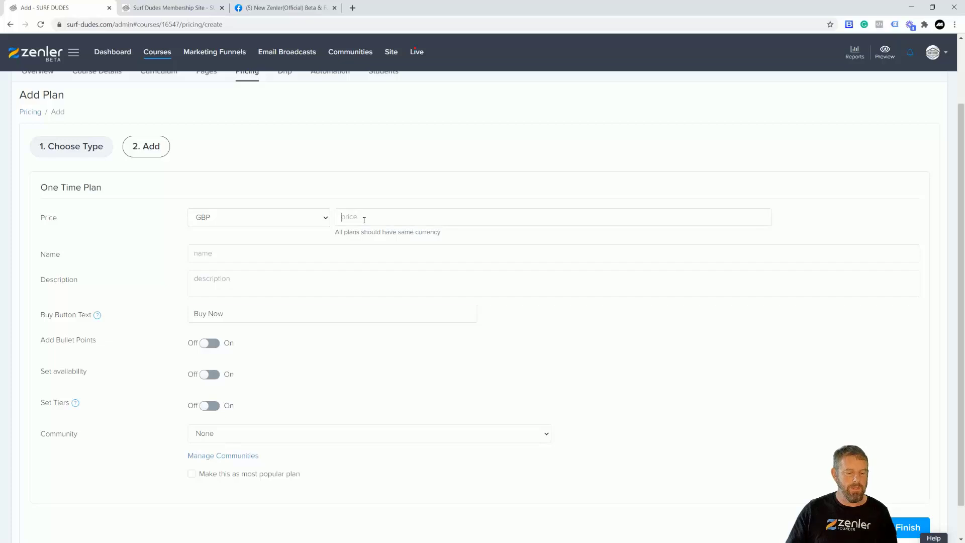
pyautogui.write('50')
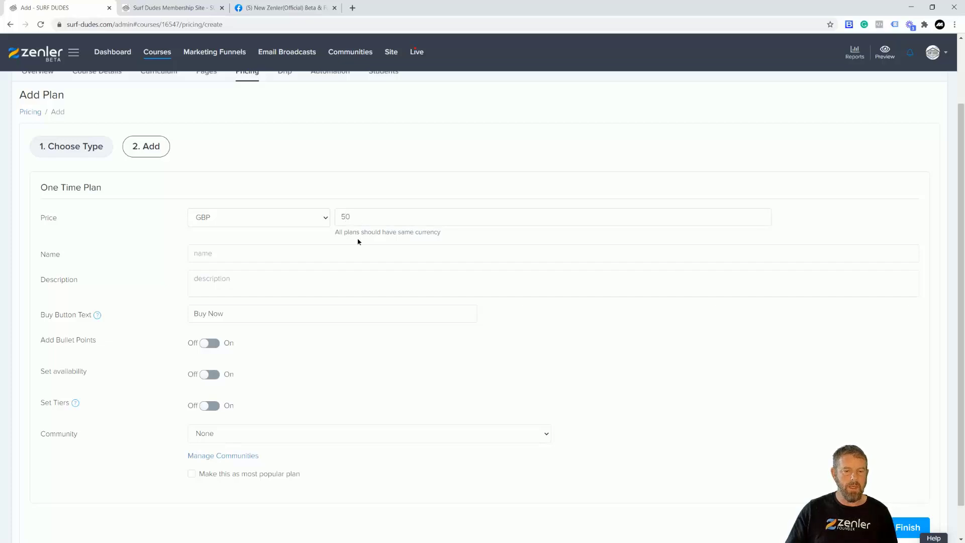
pyautogui.click(226, 255)
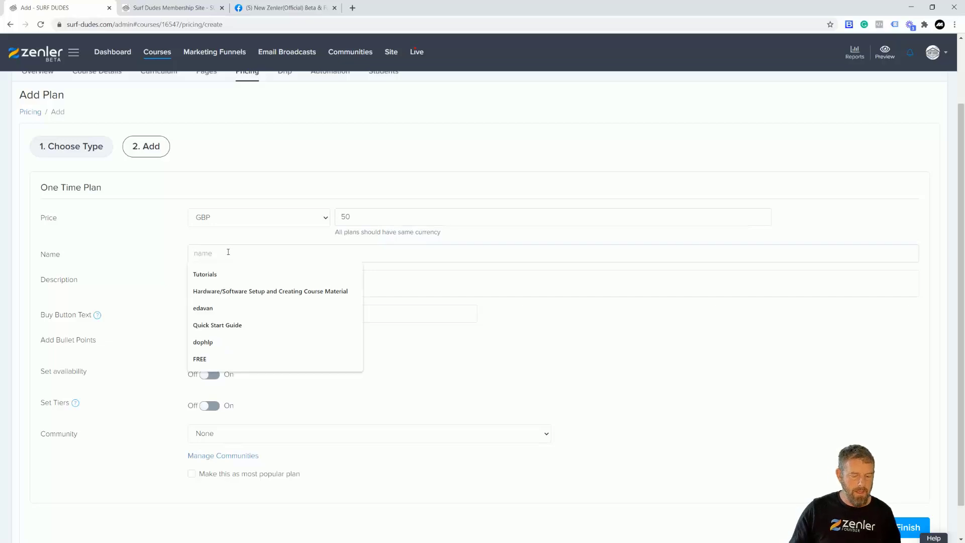
pyautogui.write('coURSE')
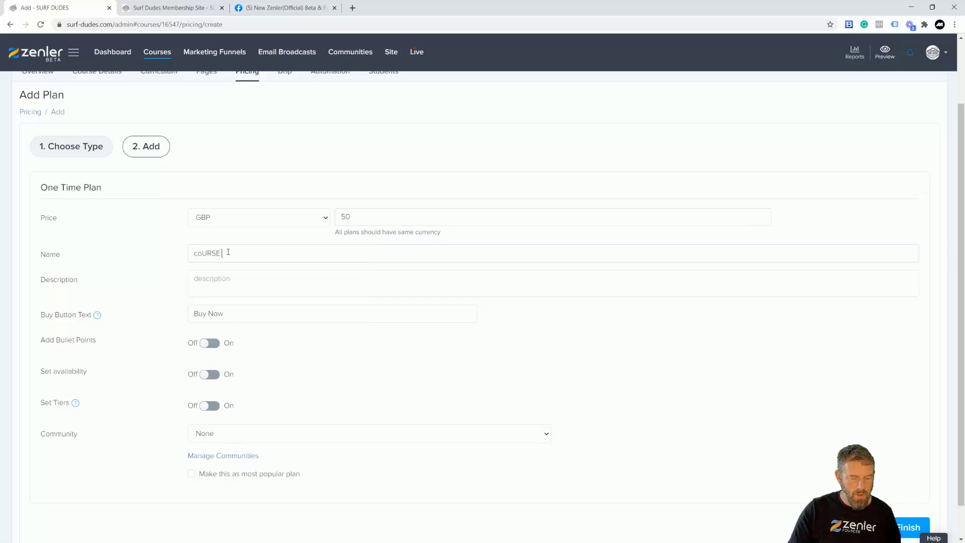
pyautogui.write(' ACCESS 1')
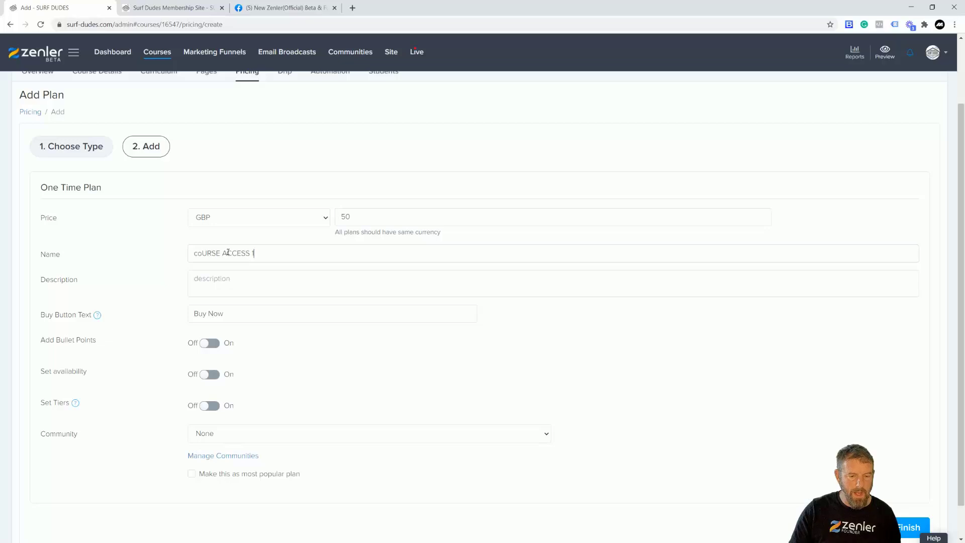
pyautogui.moveTo(255, 253); pyautogui.dragTo(169, 252)
pyautogui.write('CO')
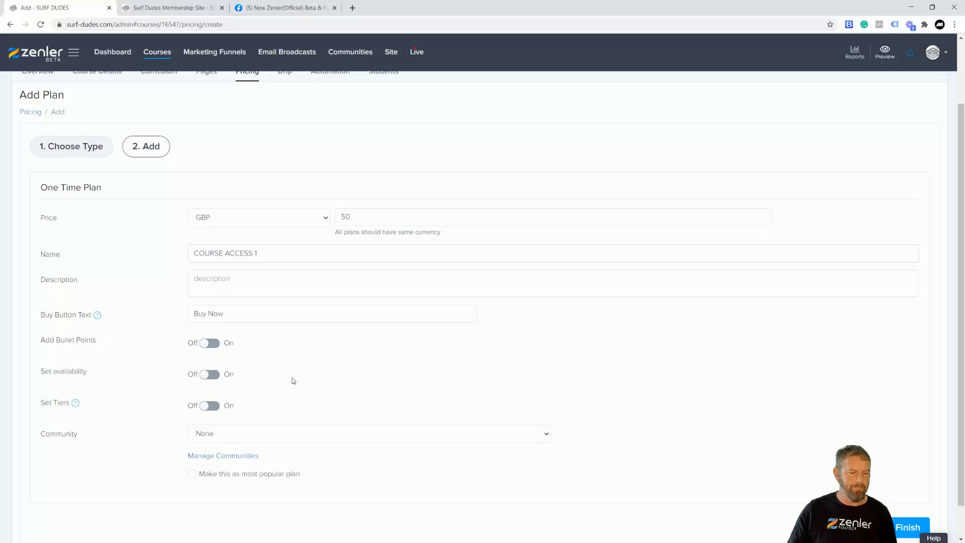
# Turn on Set Tiers, limit the plan to the course access 1 section, and save it
pyautogui.moveTo(75, 406)
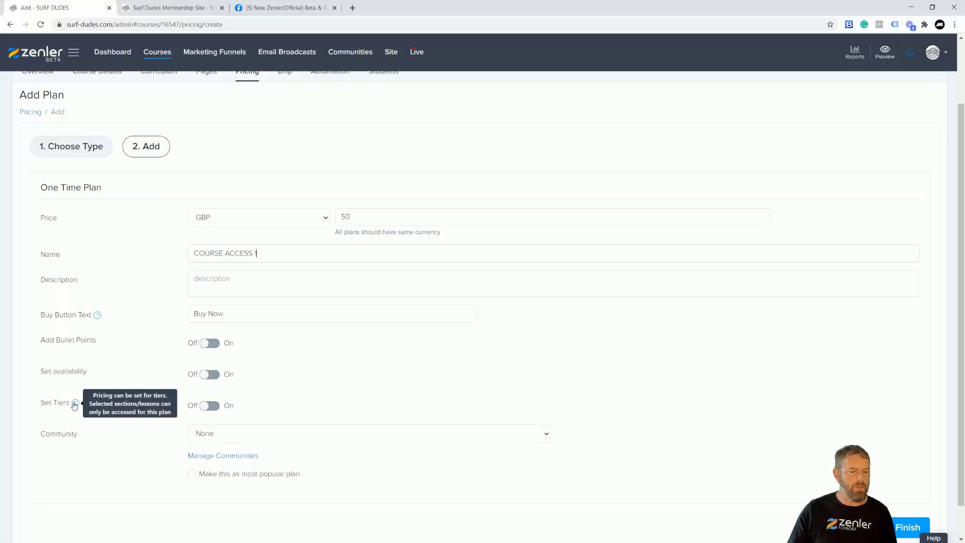
pyautogui.click(213, 406)
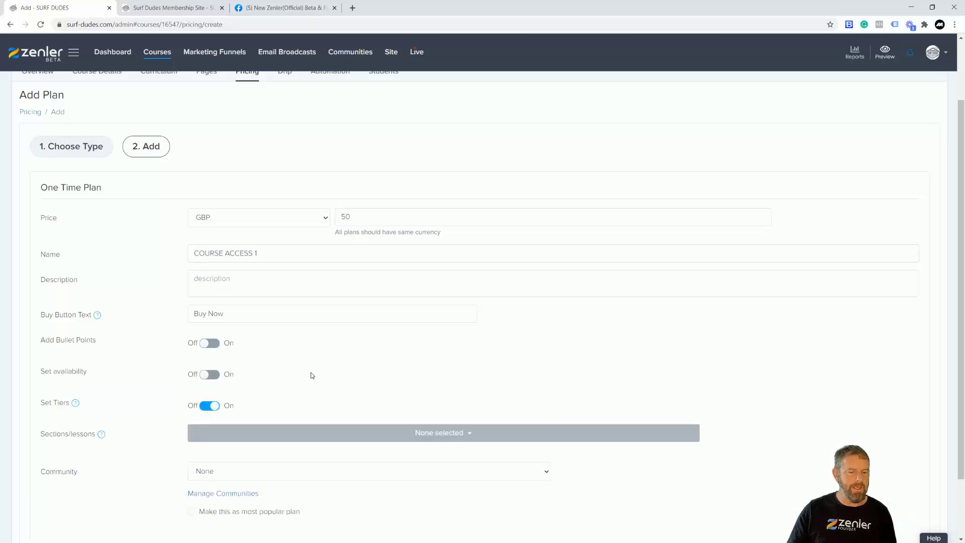
pyautogui.scroll(-2, 355, 373)
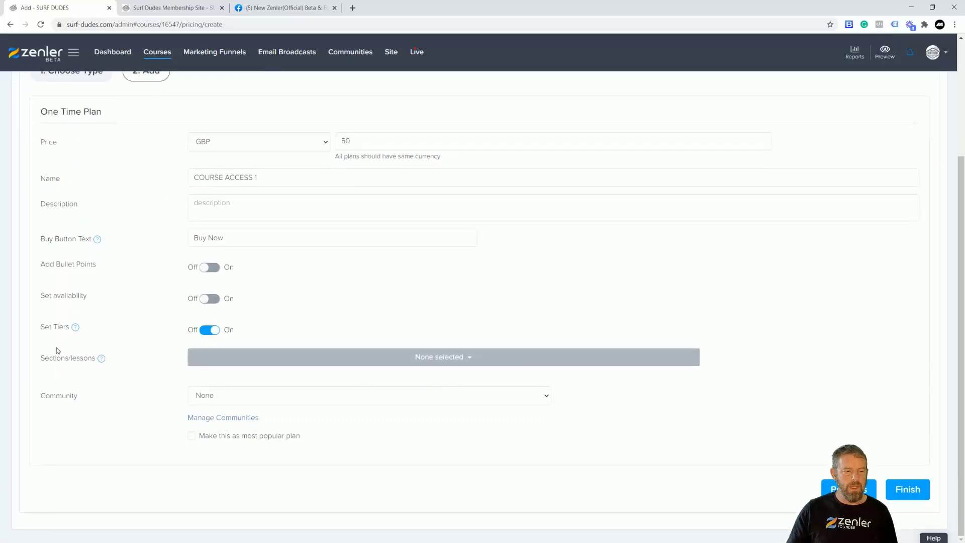
pyautogui.click(472, 357)
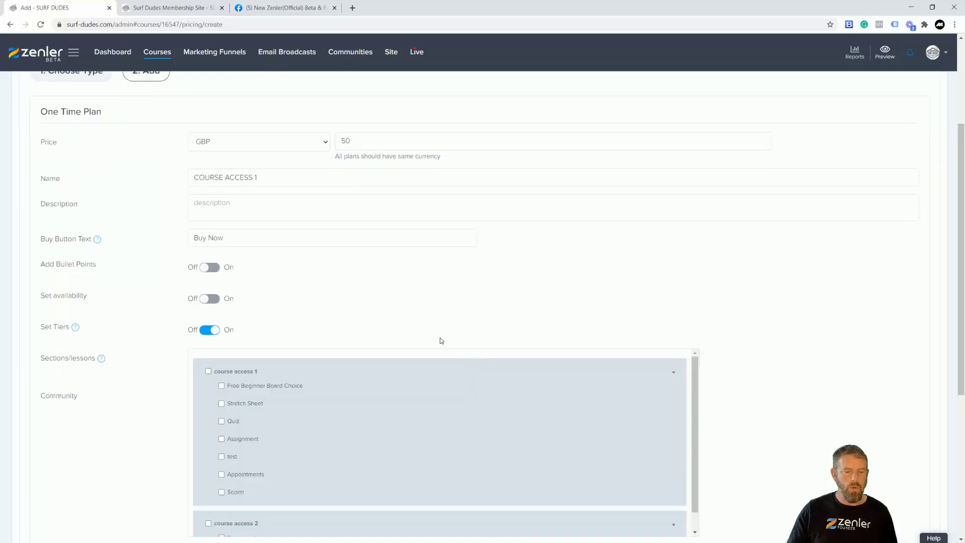
pyautogui.click(208, 371)
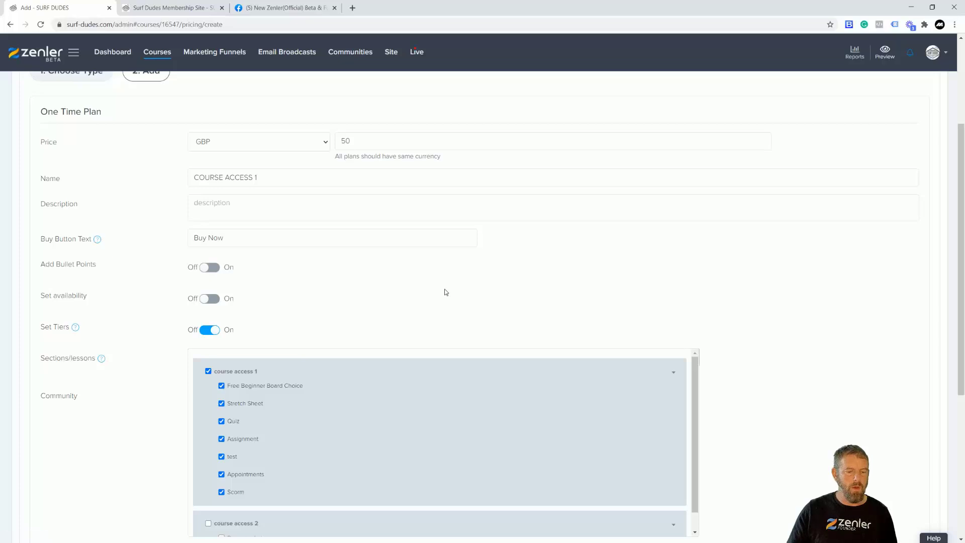
pyautogui.scroll(-2, 440, 299)
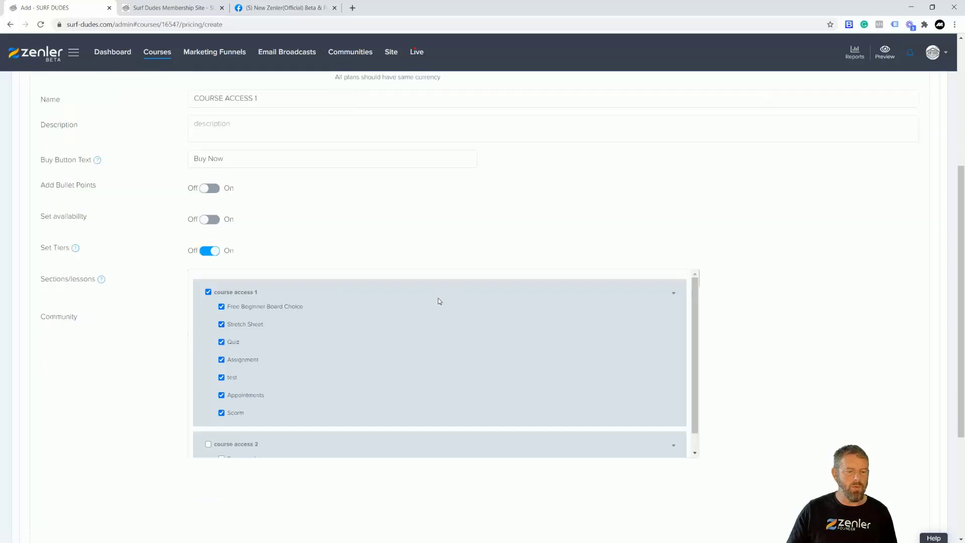
pyautogui.scroll(5, 439, 301)
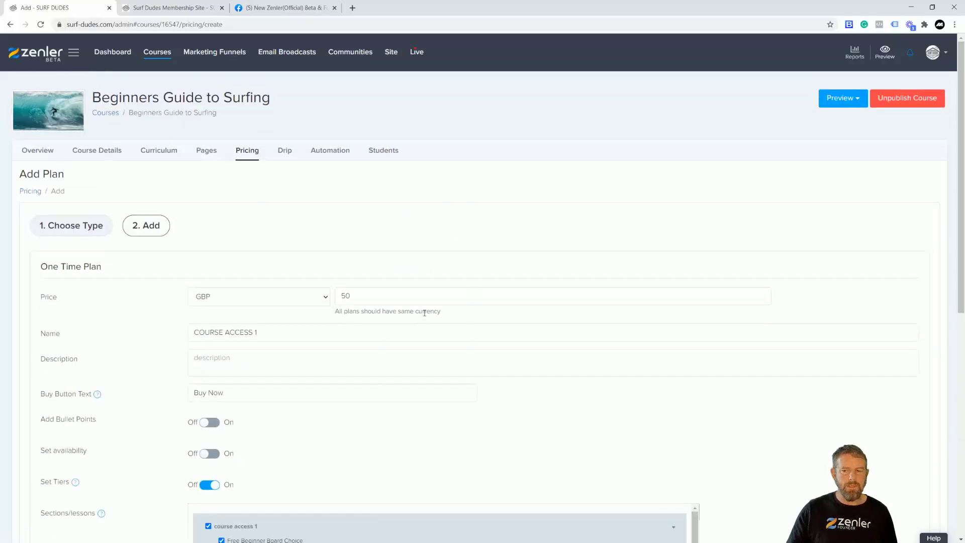
pyautogui.scroll(-7, 495, 287)
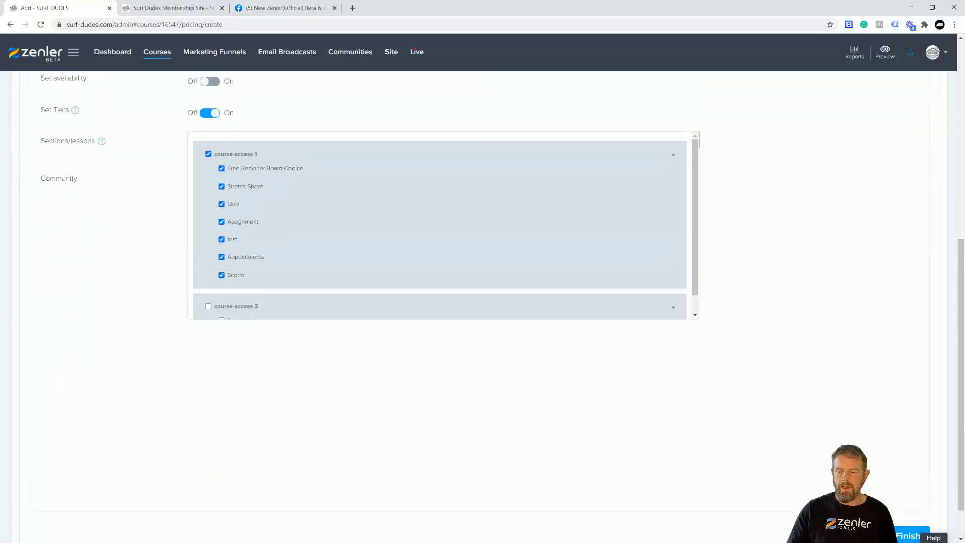
pyautogui.click(903, 537)
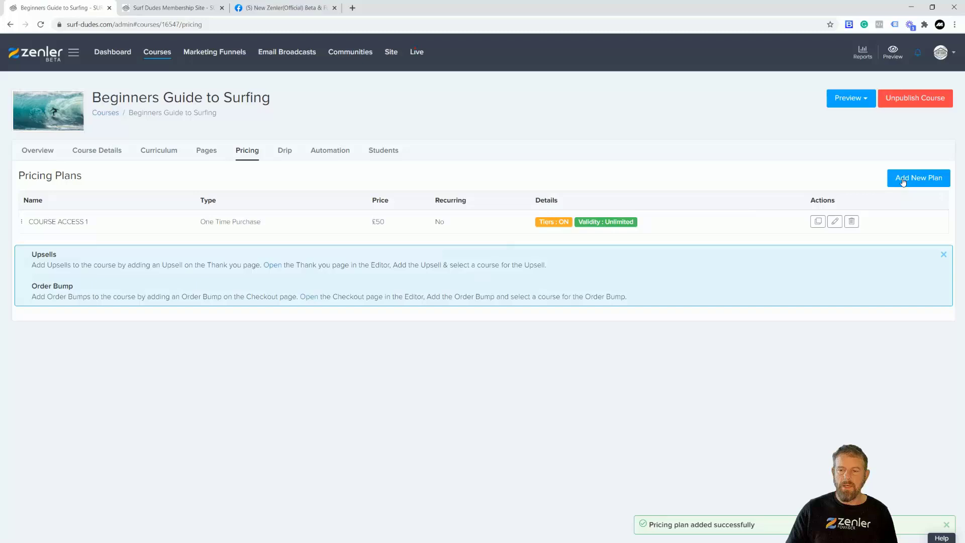
pyautogui.click(912, 179)
pyautogui.click(346, 410)
# Name the new one-time plan COURSE ACCESS 2 and set its price to 50
pyautogui.click(908, 499)
pyautogui.click(264, 251)
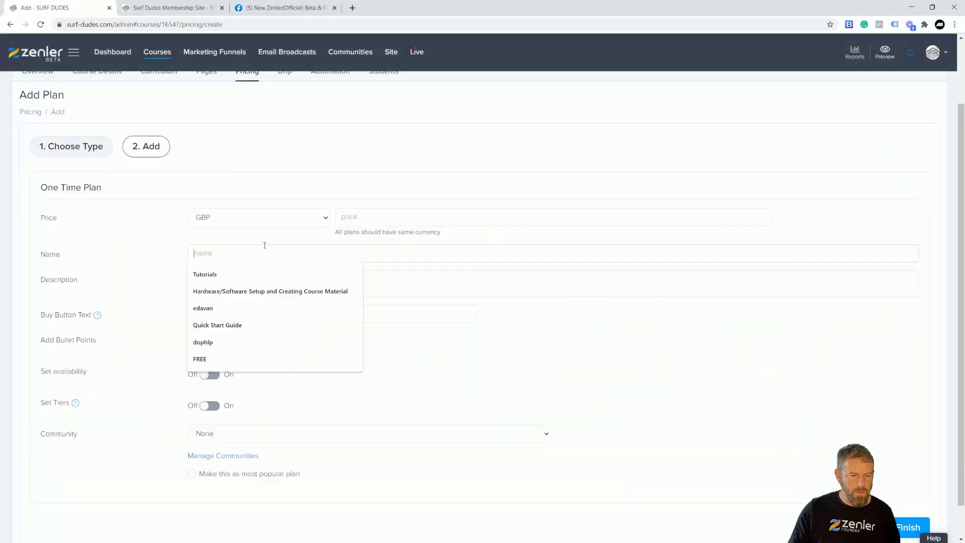
pyautogui.write('c')
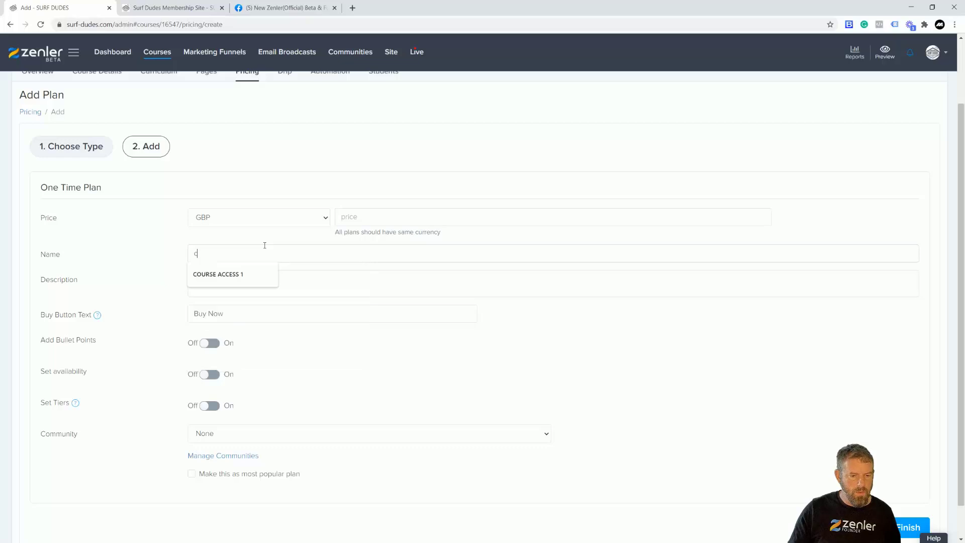
pyautogui.click(233, 274)
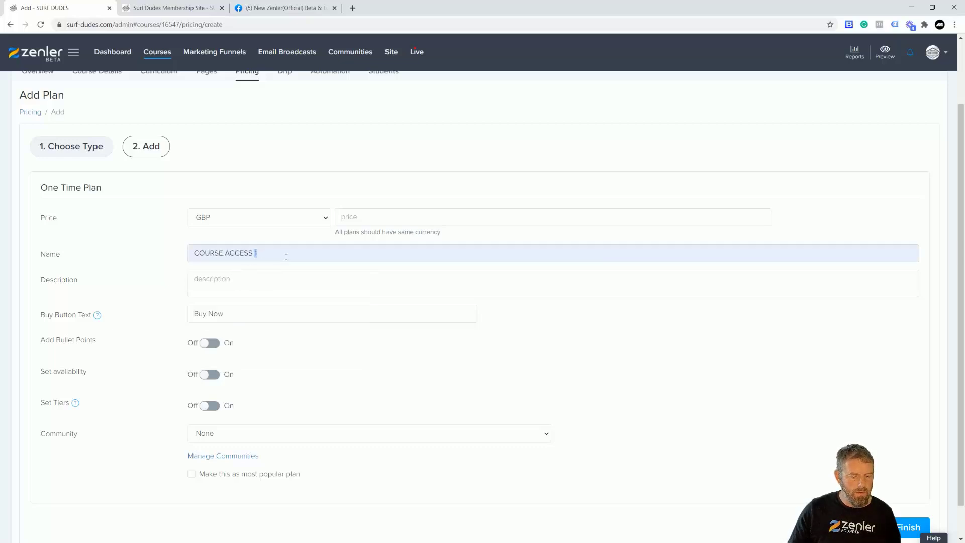
pyautogui.write('2')
pyautogui.click(360, 220)
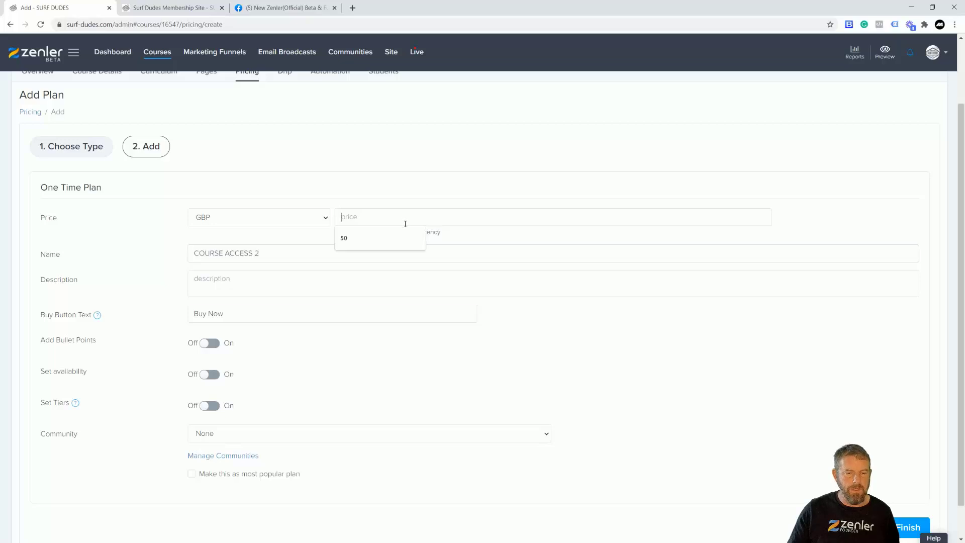
pyautogui.click(373, 240)
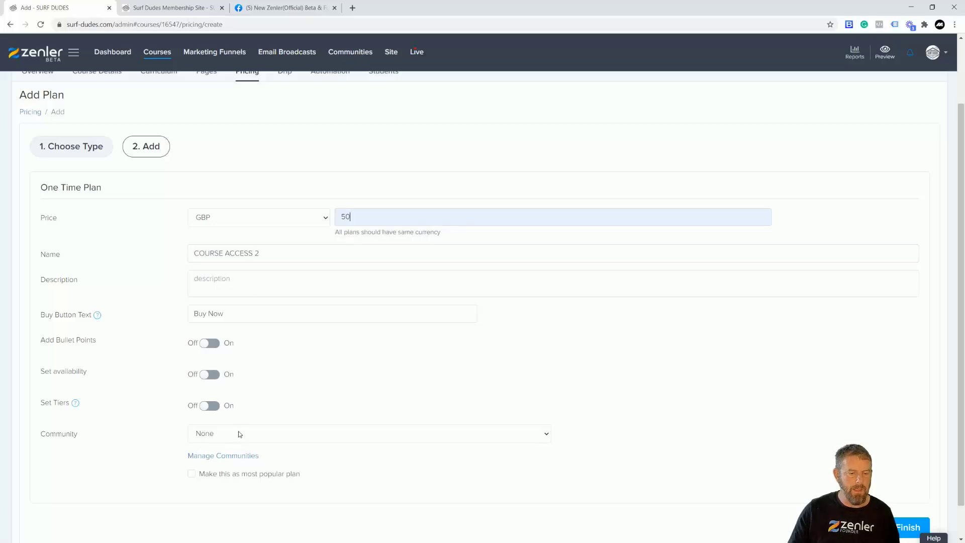
# Turn on Set Tiers, include only the course access 2 section, and save the plan
pyautogui.click(206, 408)
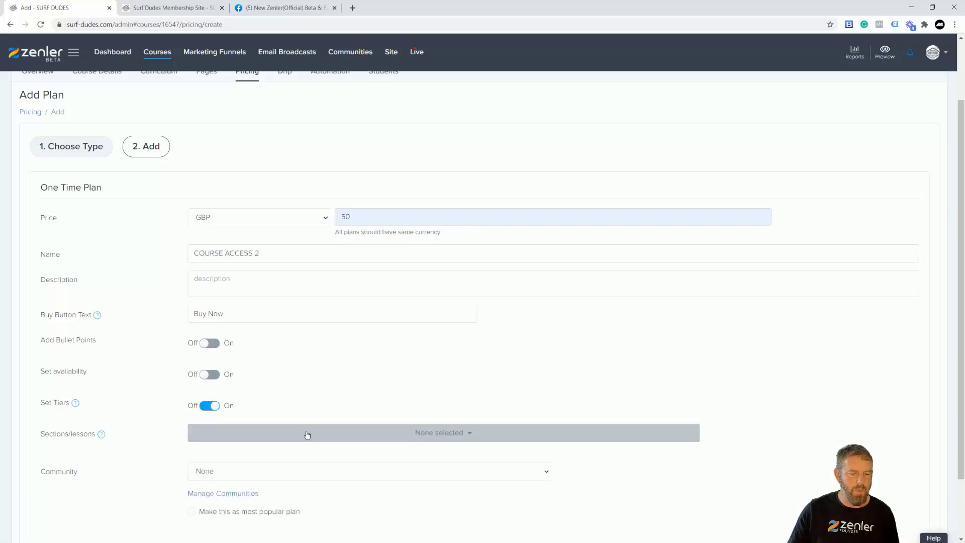
pyautogui.scroll(-4, 416, 361)
pyautogui.scroll(-1, 281, 378)
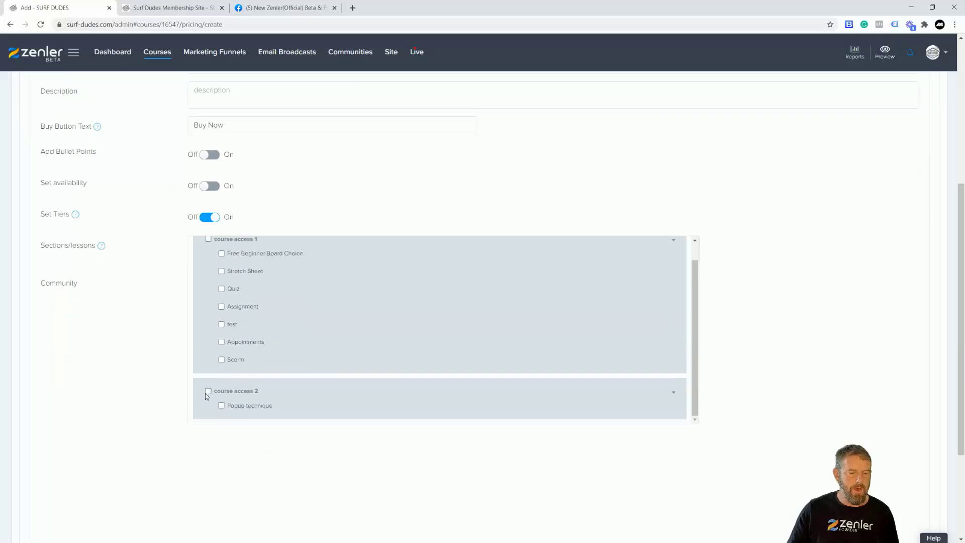
pyautogui.click(208, 391)
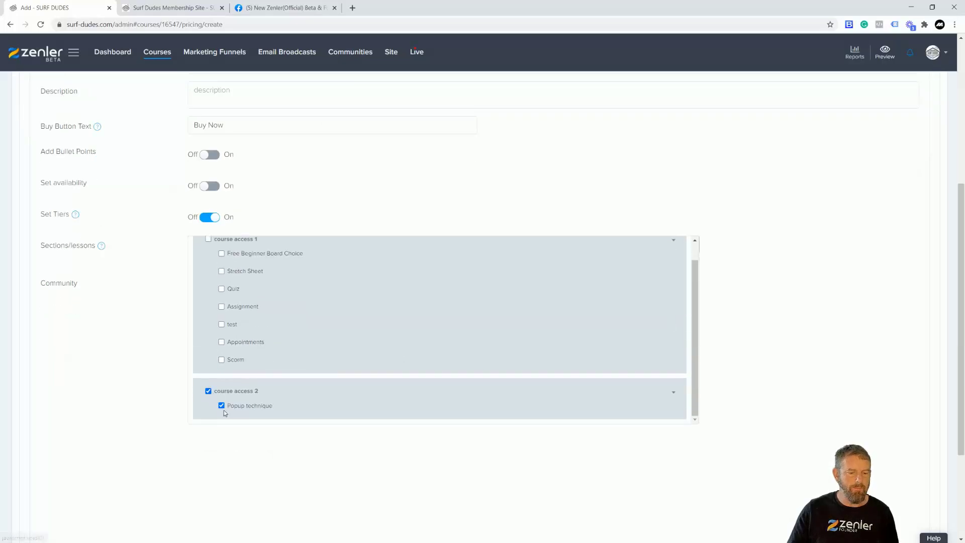
pyautogui.click(220, 360)
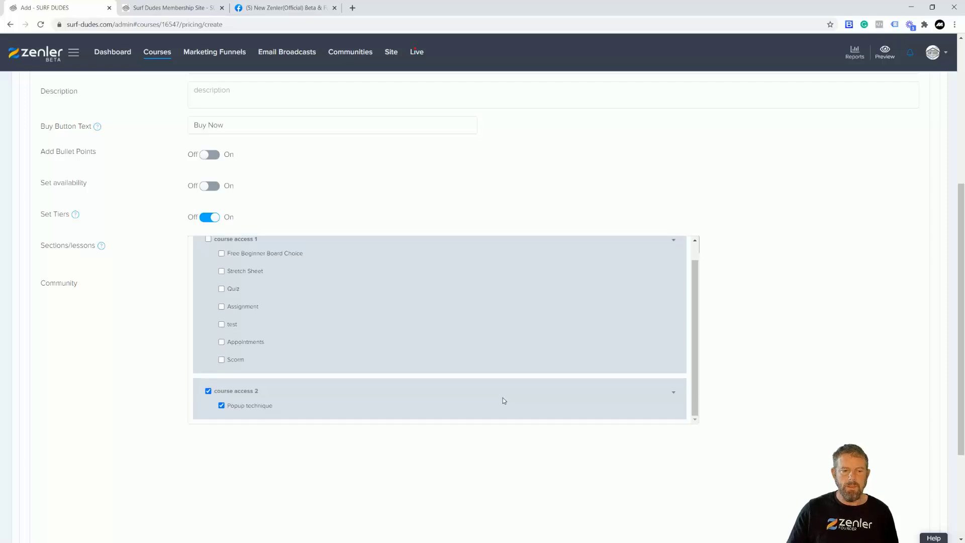
pyautogui.scroll(-3, 814, 375)
pyautogui.click(920, 488)
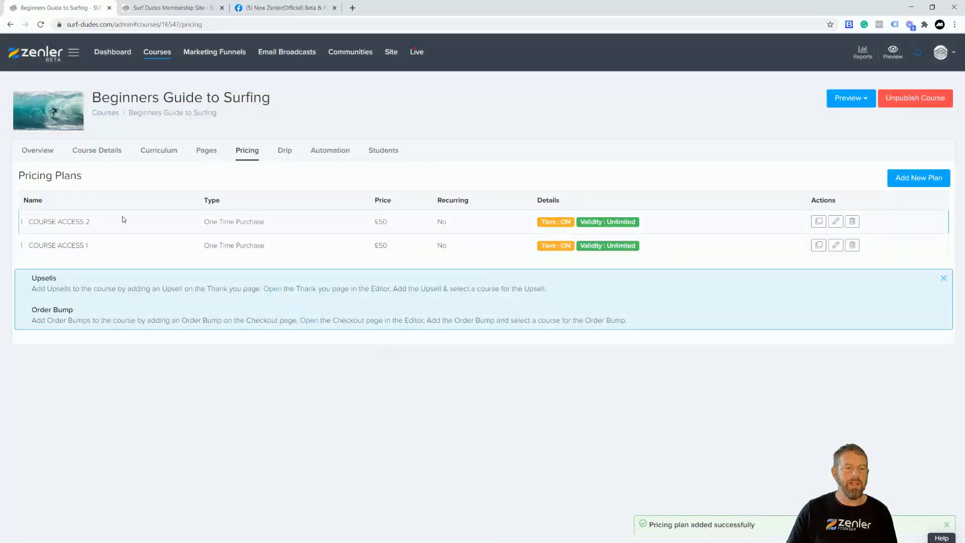
# Start a third one-time plan priced £100 named COURSE ACCESS 1 AND 2
pyautogui.click(899, 179)
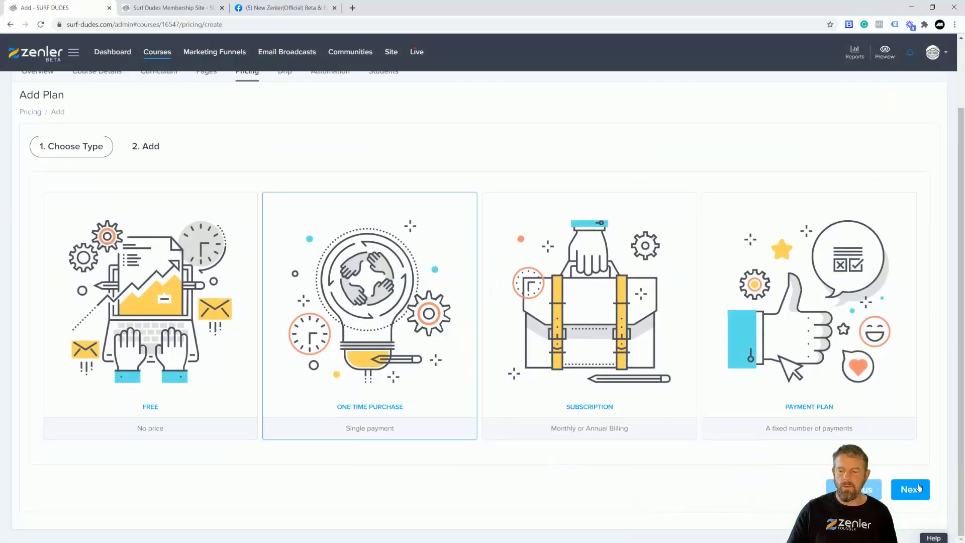
pyautogui.click(920, 487)
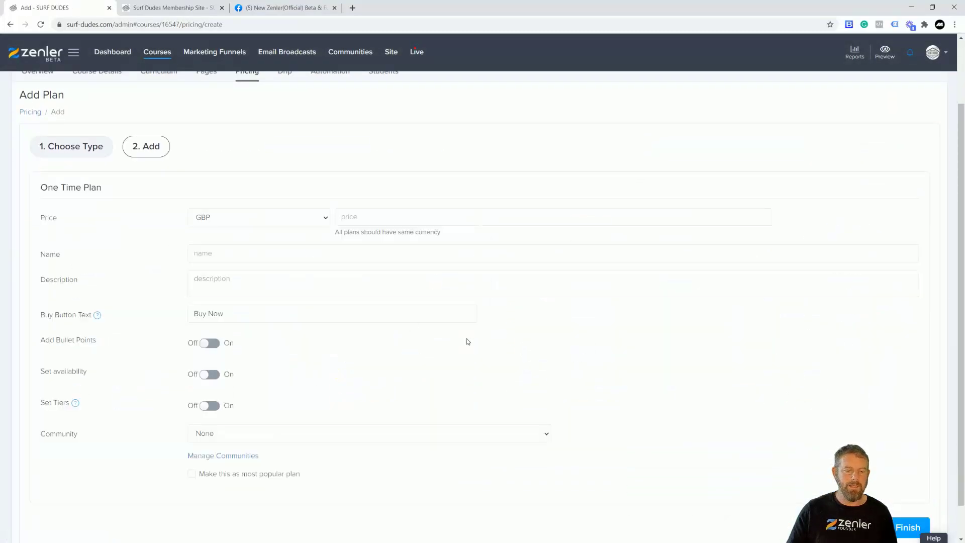
pyautogui.click(358, 217)
pyautogui.write('100')
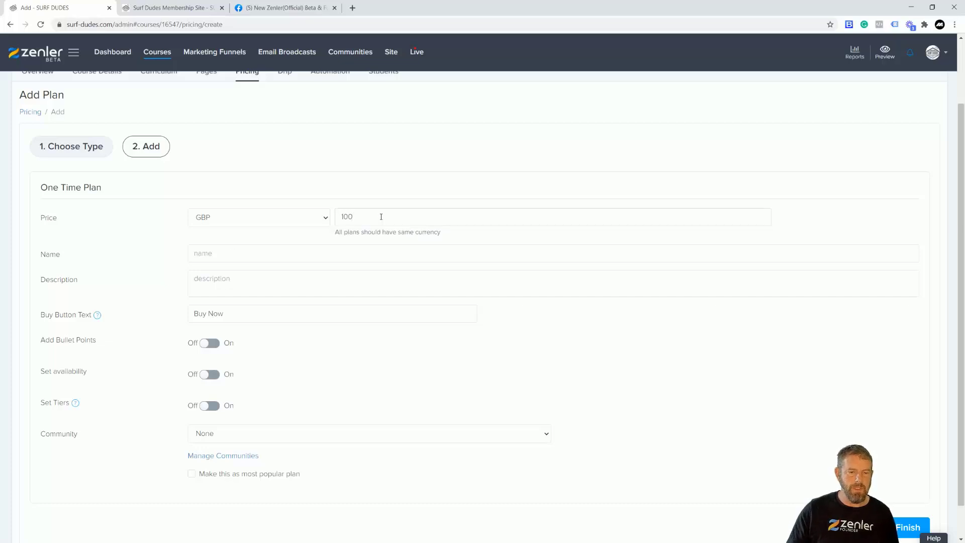
pyautogui.click(218, 251)
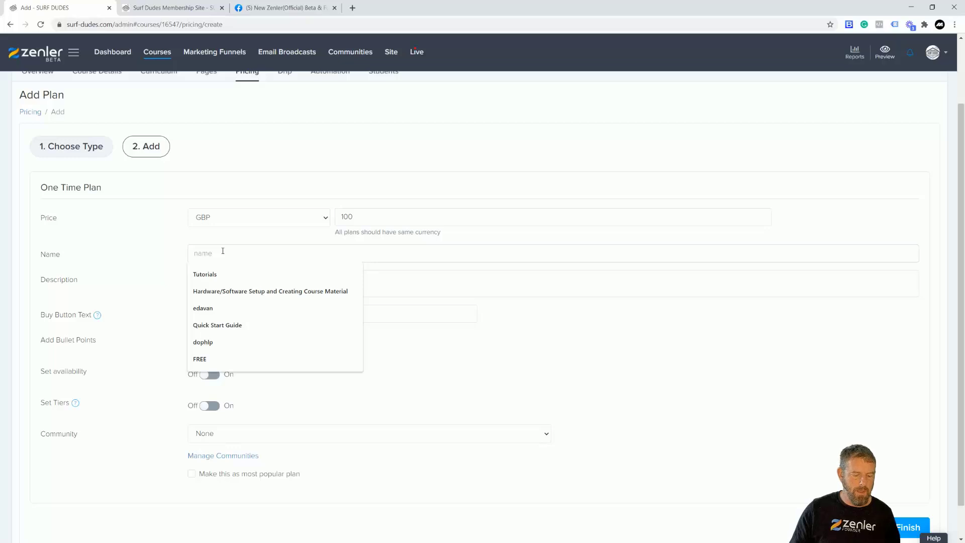
pyautogui.write('COURSE ACCESS 1')
pyautogui.click(226, 274)
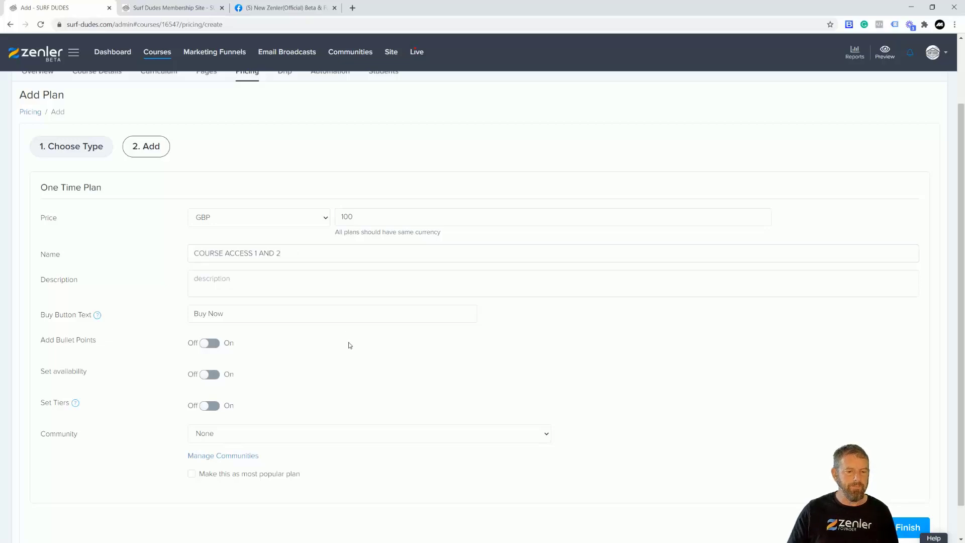
# Leave Set Tiers off and save the COURSE ACCESS 1 AND 2 plan
pyautogui.click(255, 438)
pyautogui.click(215, 409)
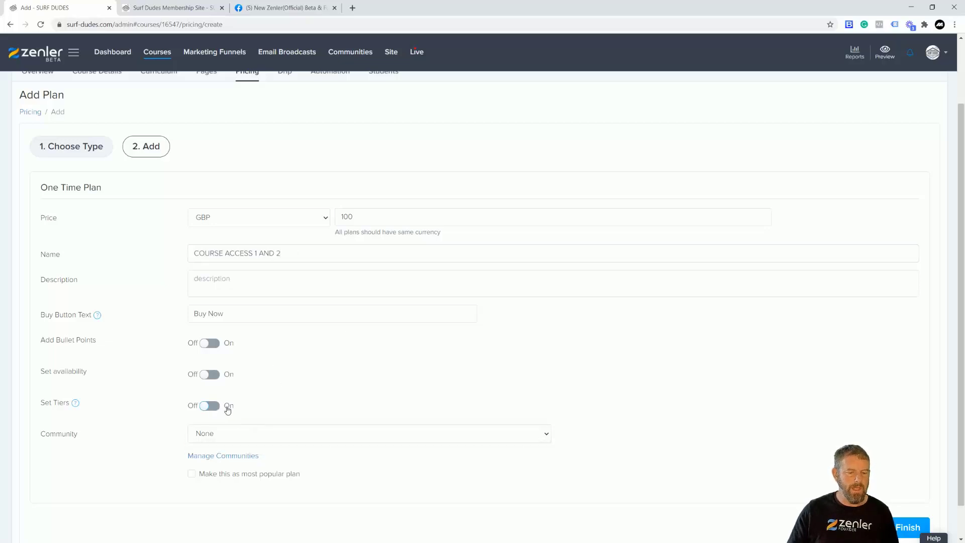
pyautogui.click(231, 407)
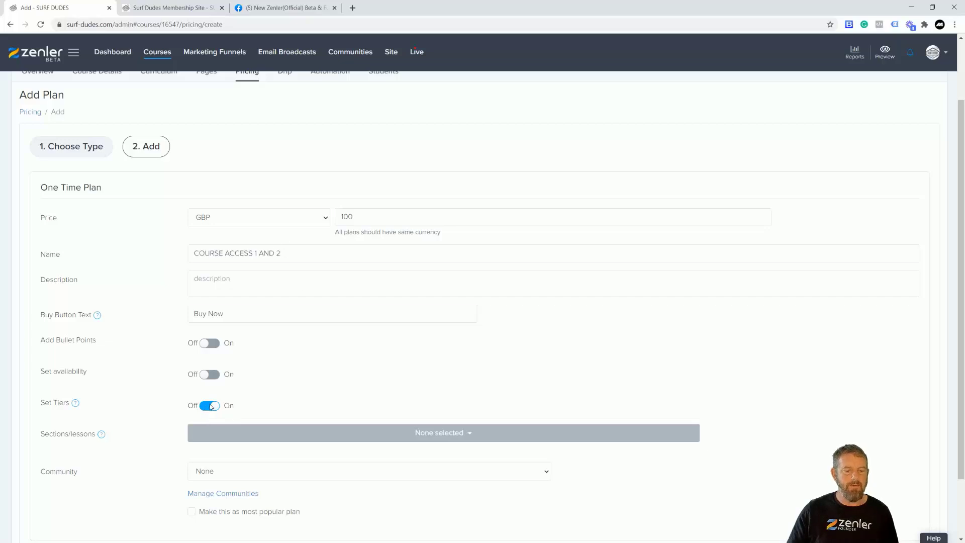
pyautogui.click(207, 408)
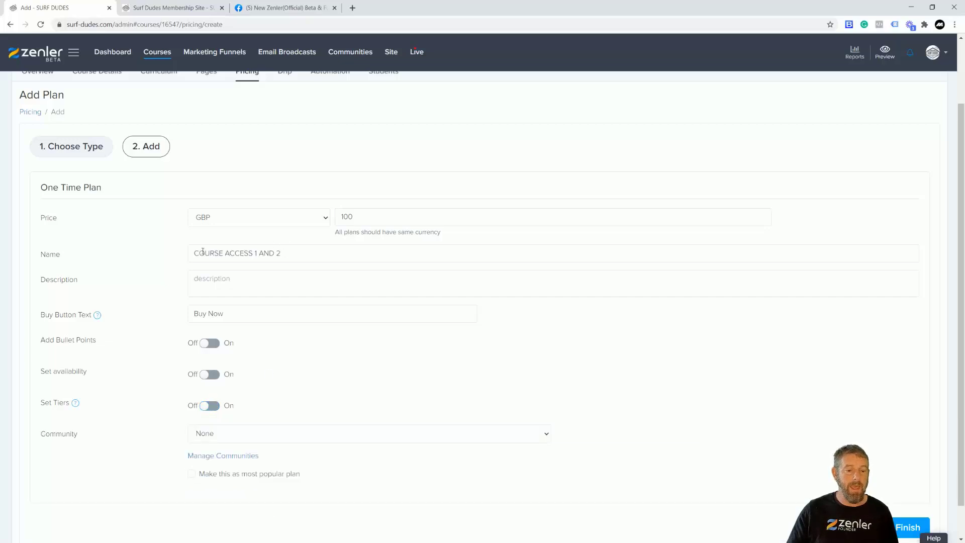
pyautogui.click(217, 408)
pyautogui.click(455, 433)
pyautogui.scroll(-1, 254, 466)
pyautogui.scroll(2, 353, 402)
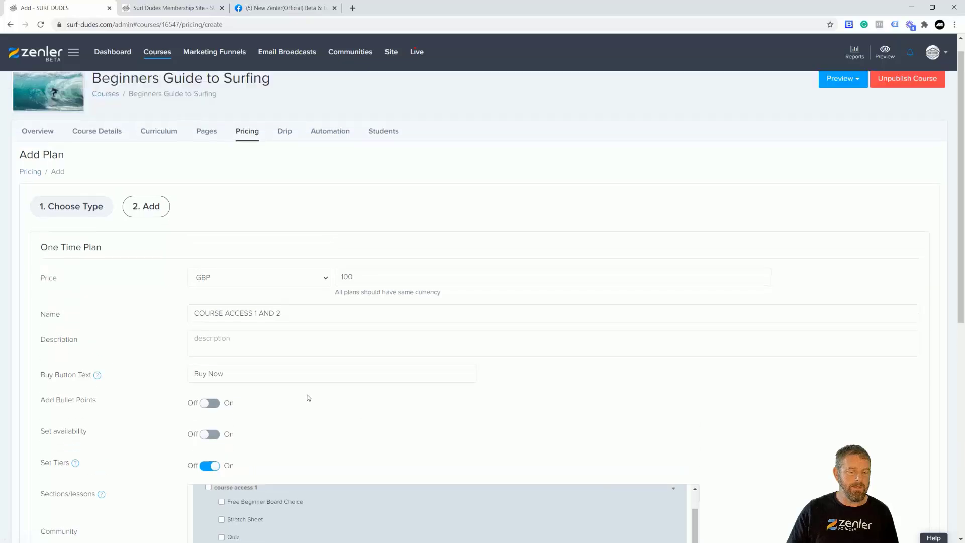
pyautogui.click(365, 428)
pyautogui.scroll(-3, 470, 425)
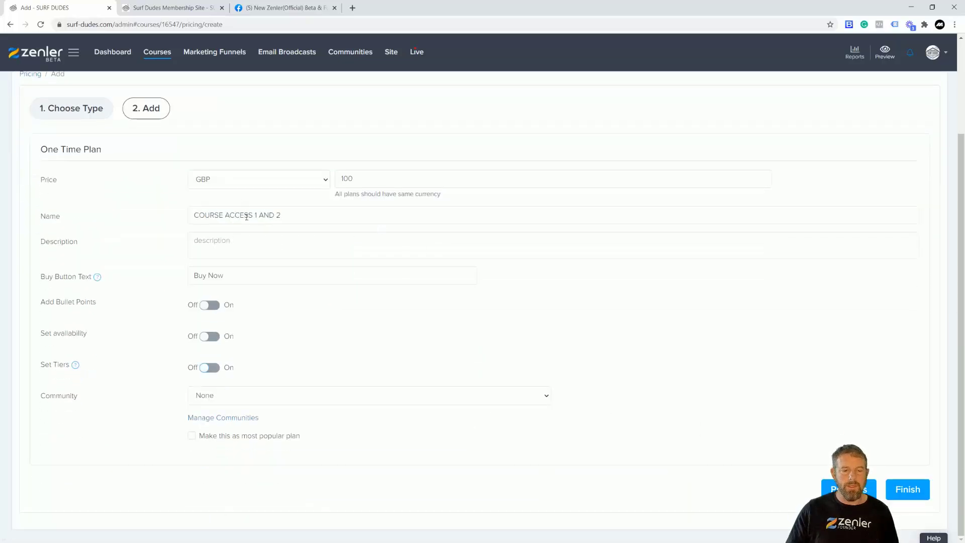
pyautogui.click(889, 497)
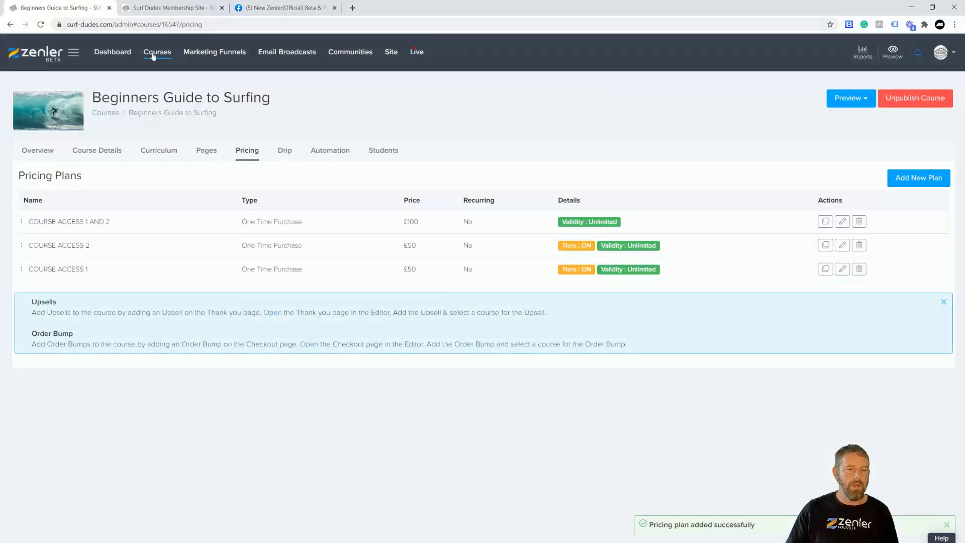
pyautogui.click(154, 57)
# Open the only student's profile for editing from the Site People Student list
pyautogui.click(849, 309)
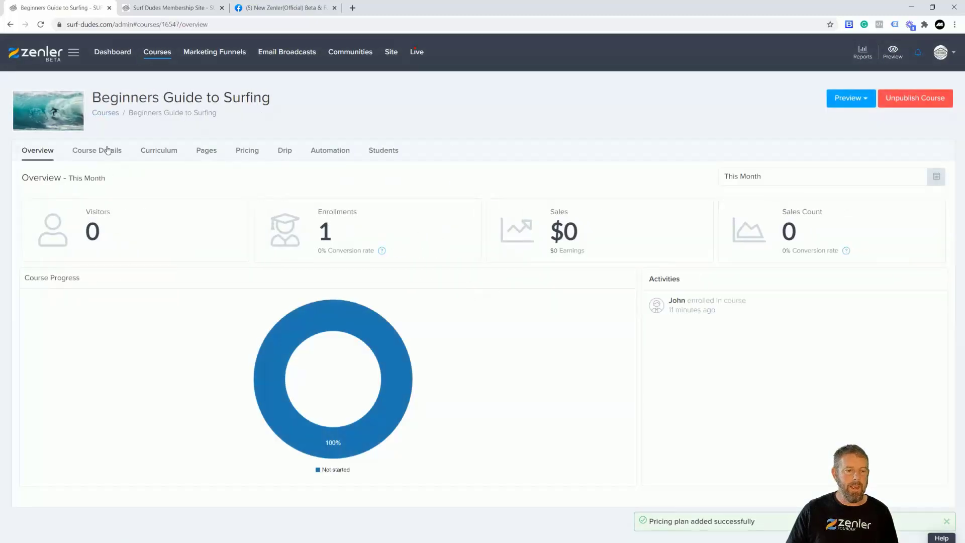
pyautogui.click(107, 150)
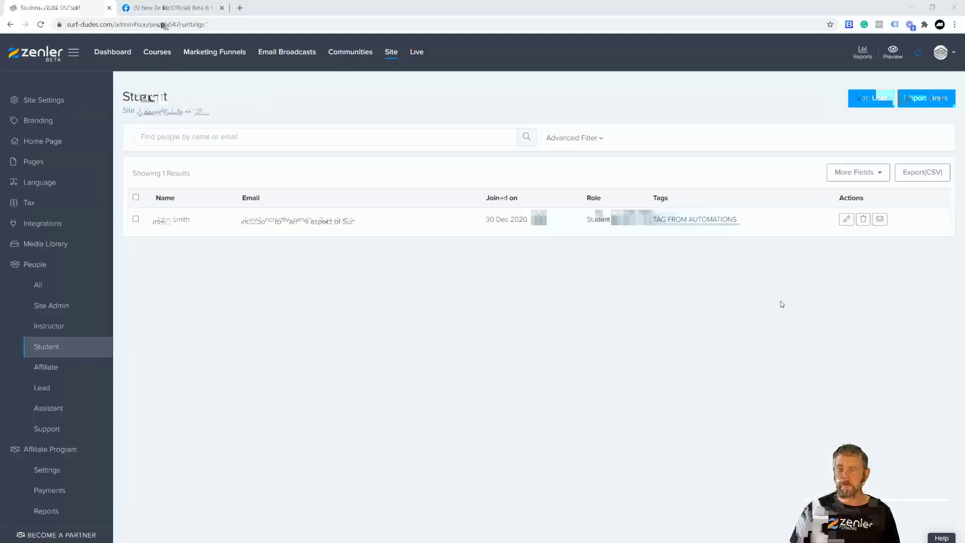
pyautogui.click(847, 219)
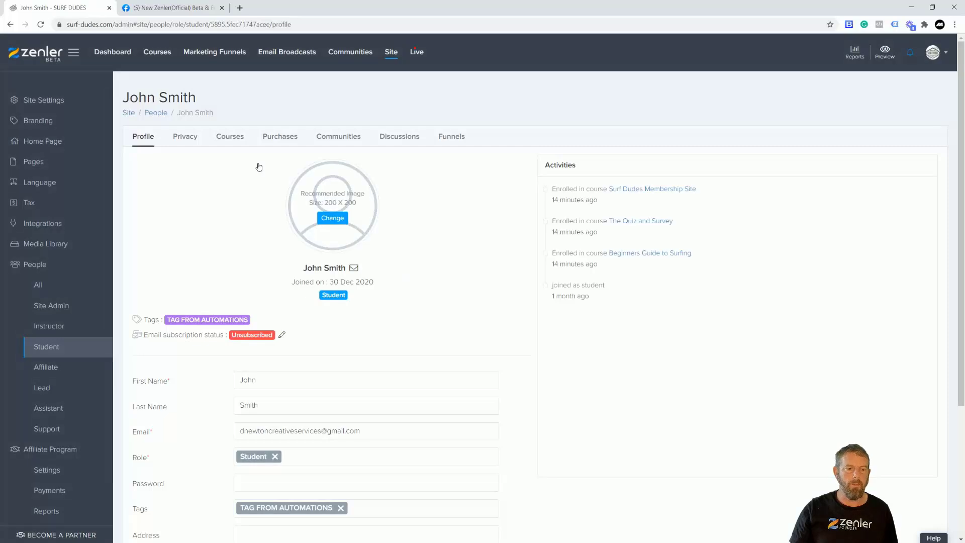
# Unenroll the student from Surf Dudes Membership Site
pyautogui.click(230, 136)
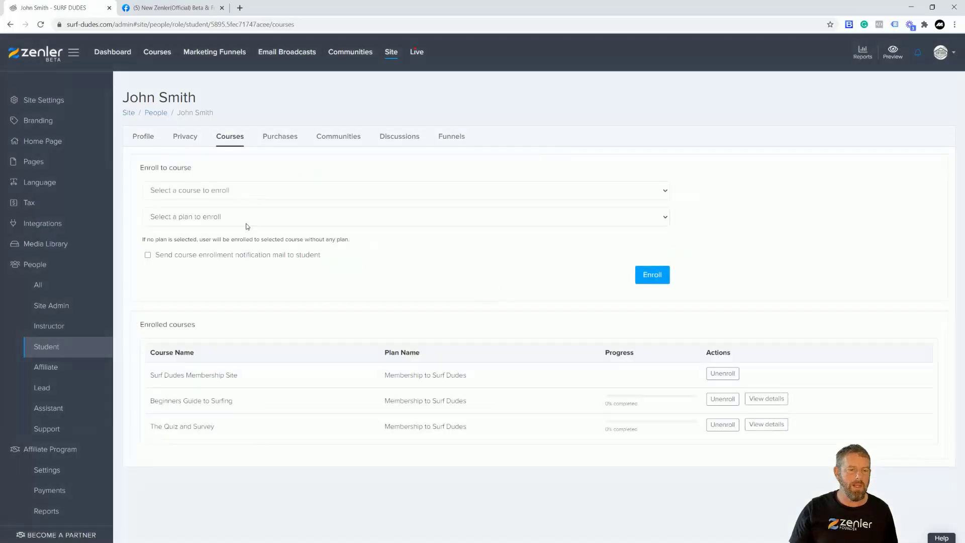
pyautogui.click(723, 373)
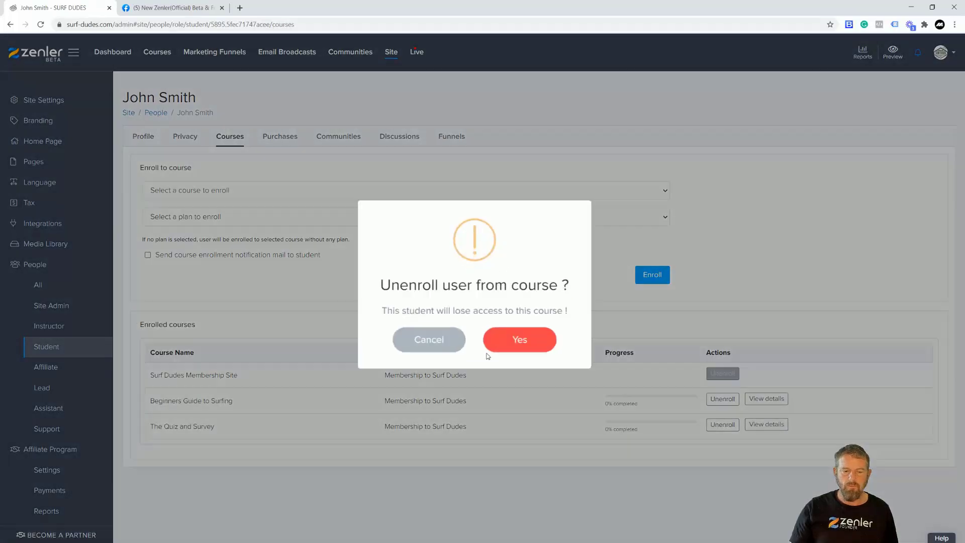
pyautogui.click(496, 338)
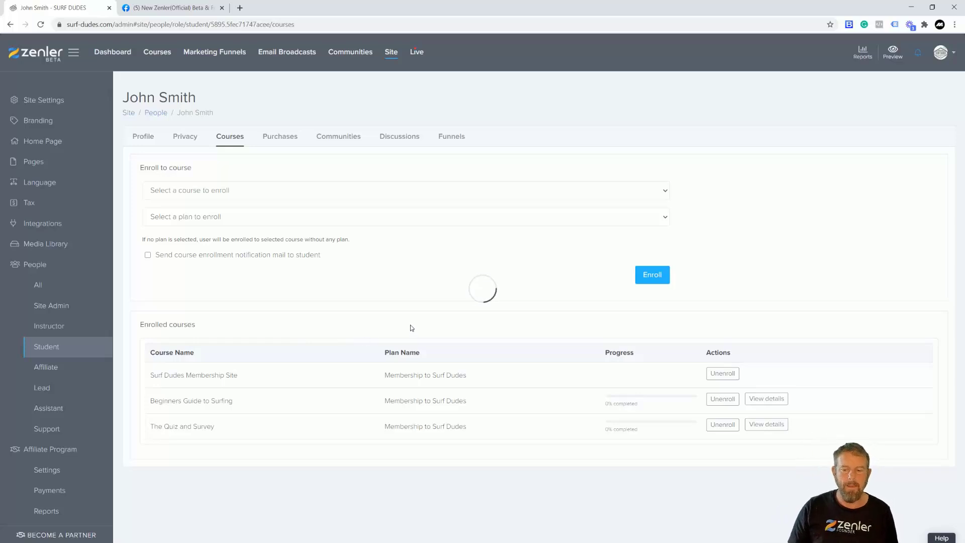
# Enroll the student in Beginners Guide to Surfing on COURSE ACCESS 1, then reload the member page
pyautogui.click(213, 194)
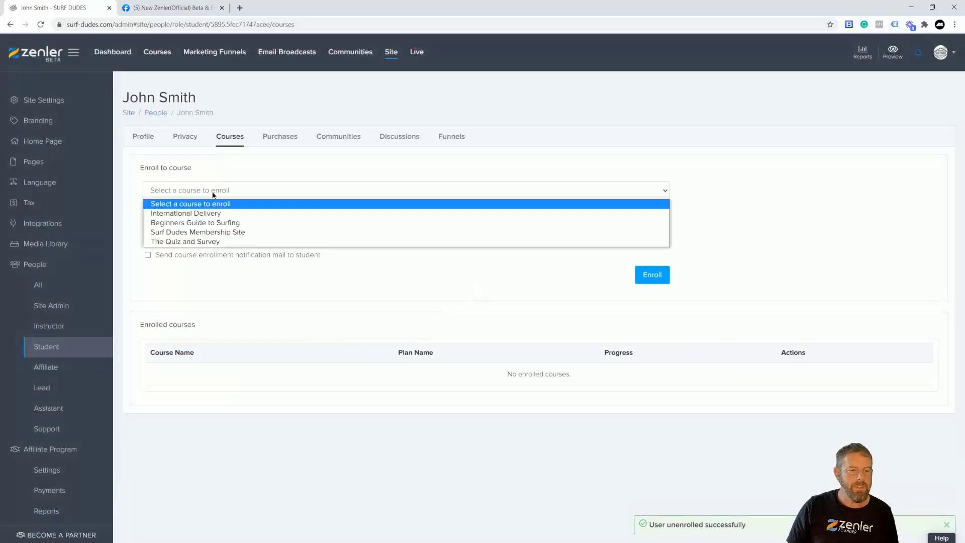
pyautogui.click(201, 223)
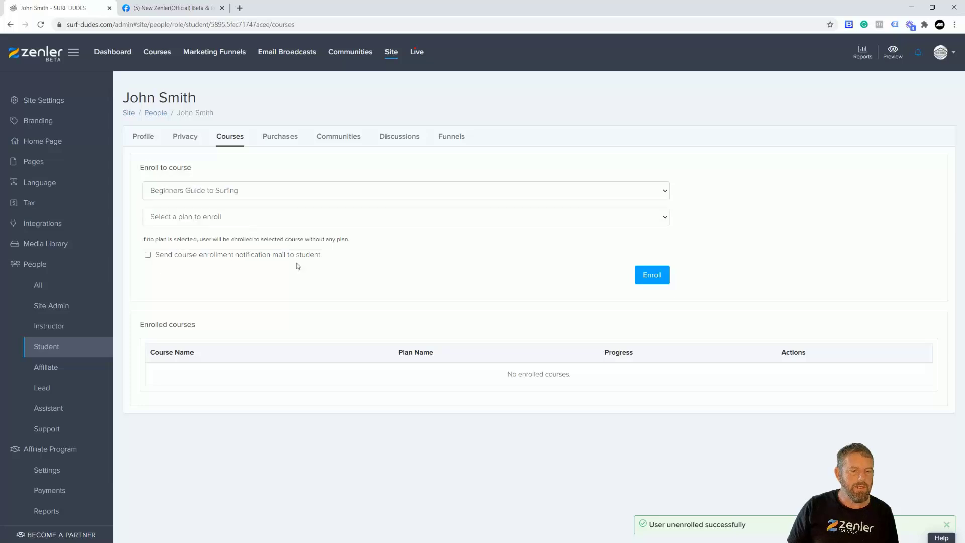
pyautogui.click(256, 218)
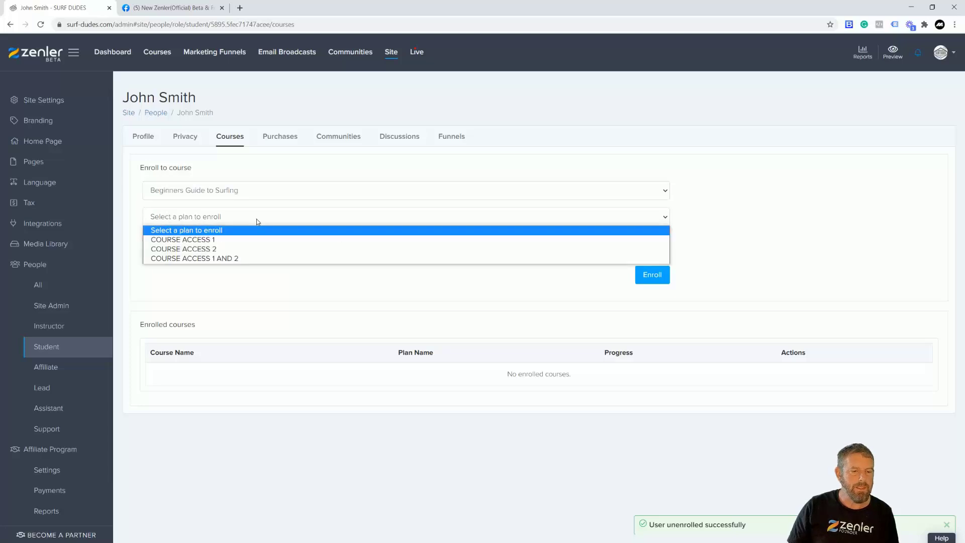
pyautogui.click(163, 240)
pyautogui.click(652, 276)
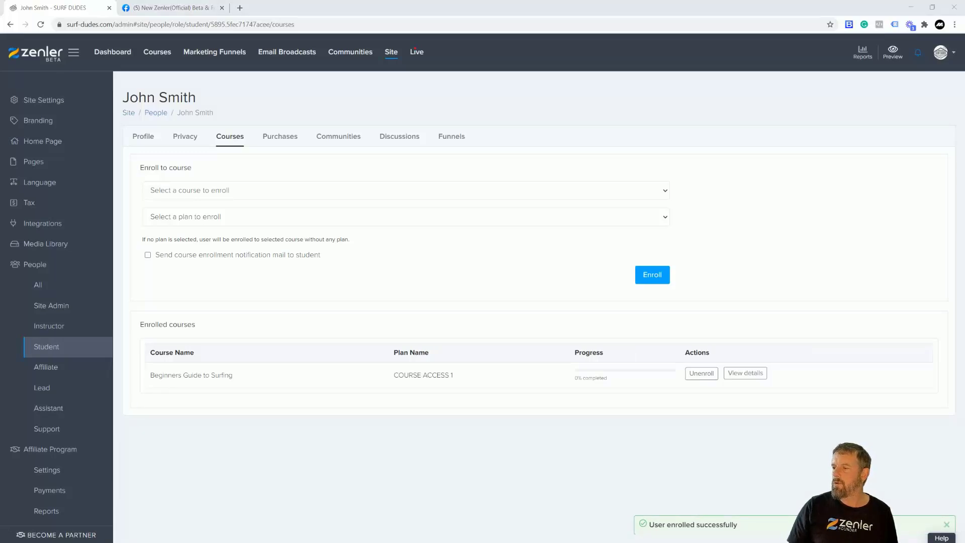
pyautogui.hotkey('alt', 'Tab')
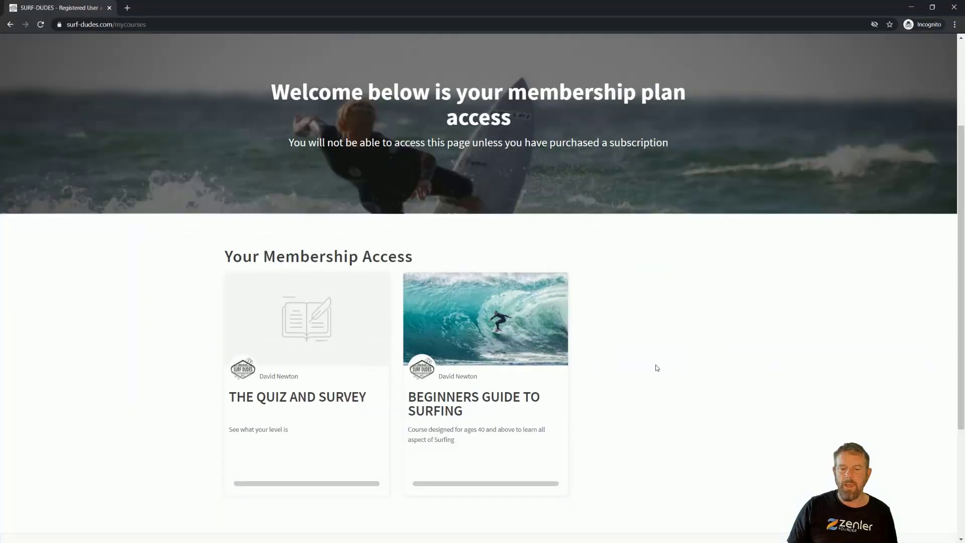
pyautogui.click(41, 25)
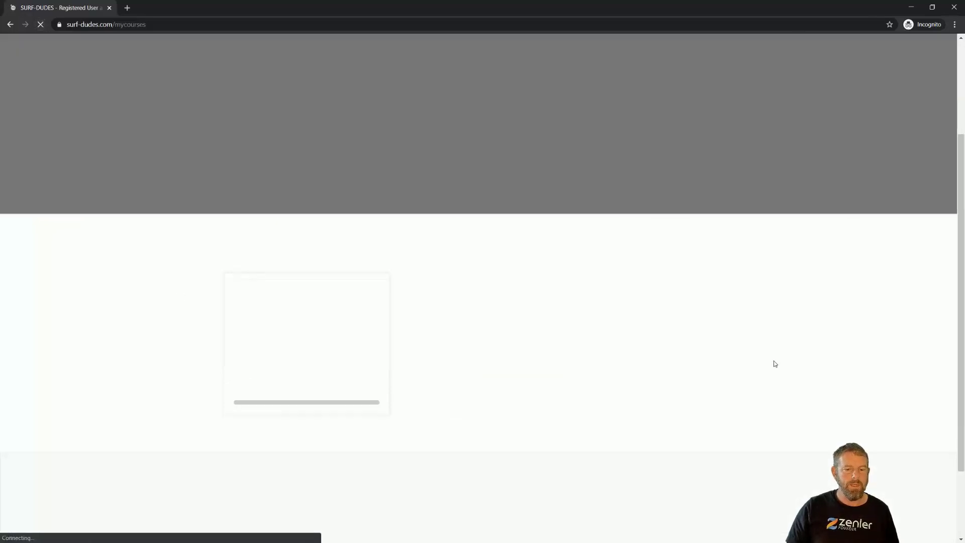
# Open Beginners Guide to Surfing and try the Popup technique and Free Beginner Board Choice lessons
pyautogui.click(312, 327)
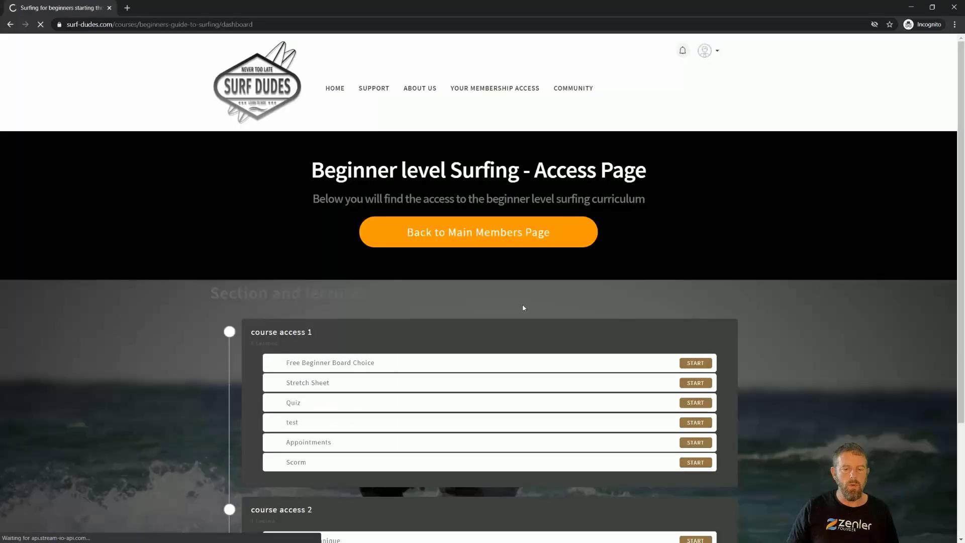
pyautogui.scroll(-3, 523, 307)
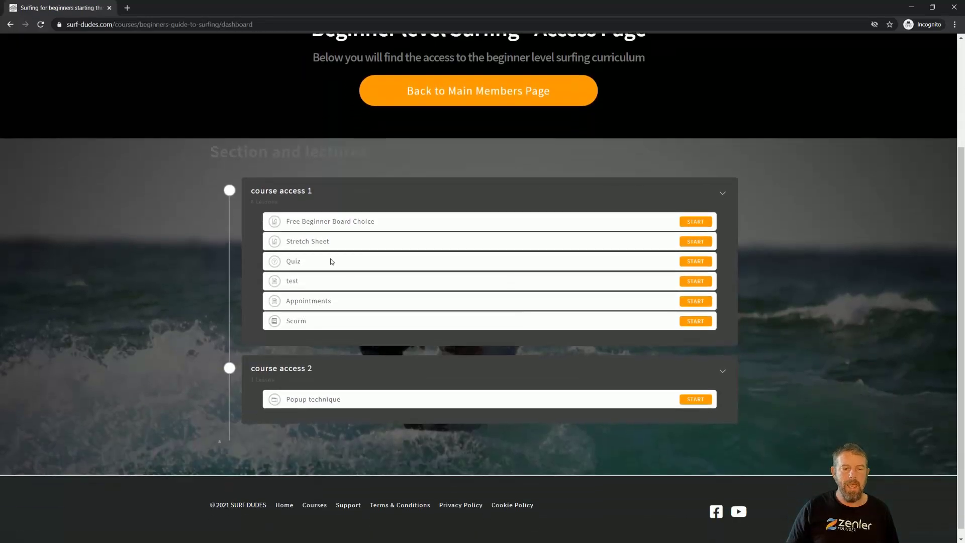
pyautogui.click(691, 400)
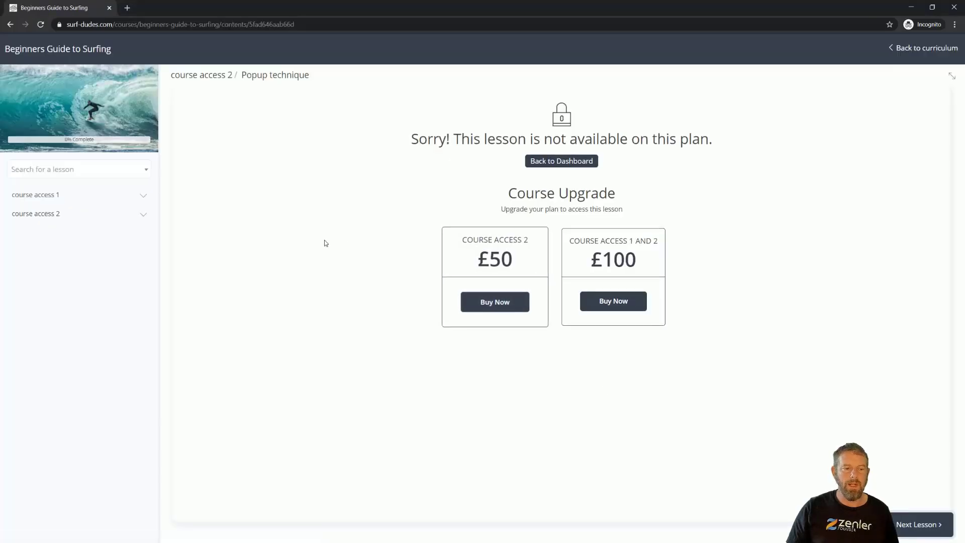
pyautogui.click(64, 195)
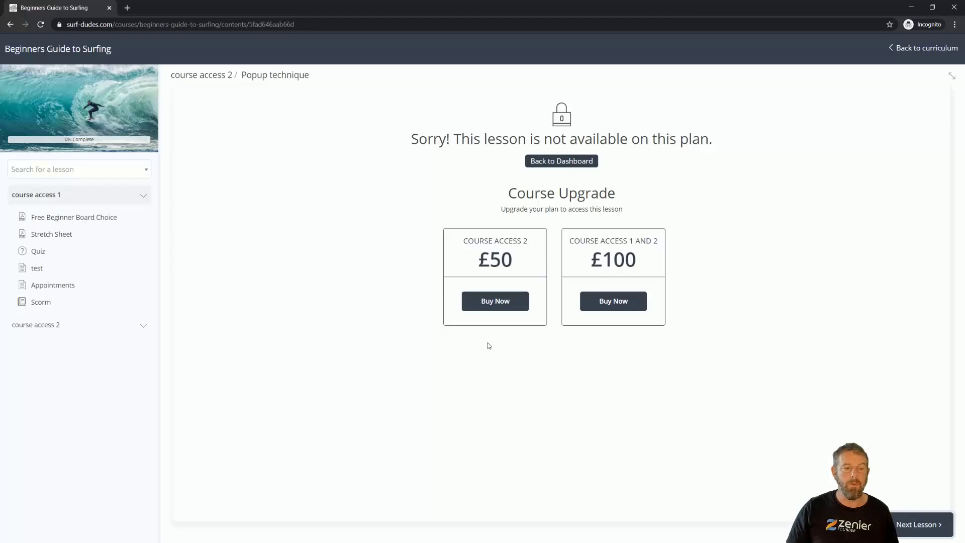
pyautogui.click(80, 217)
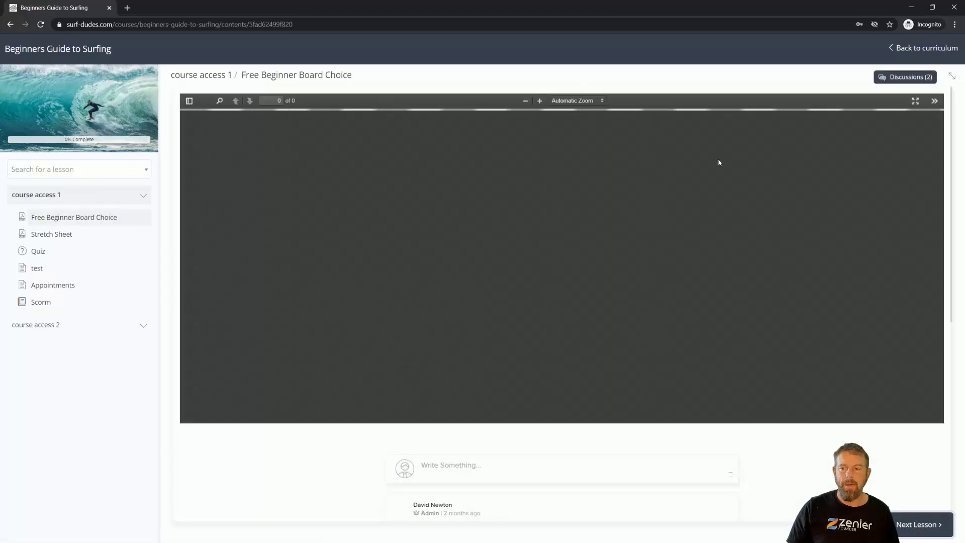
# Go back through the curriculum to the Your Membership Access page showing the course card
pyautogui.click(922, 50)
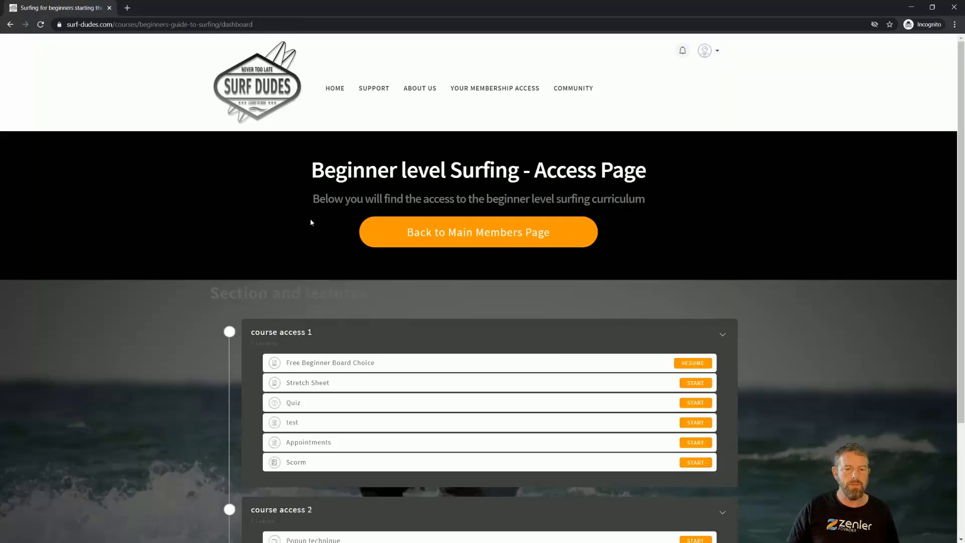
pyautogui.click(495, 88)
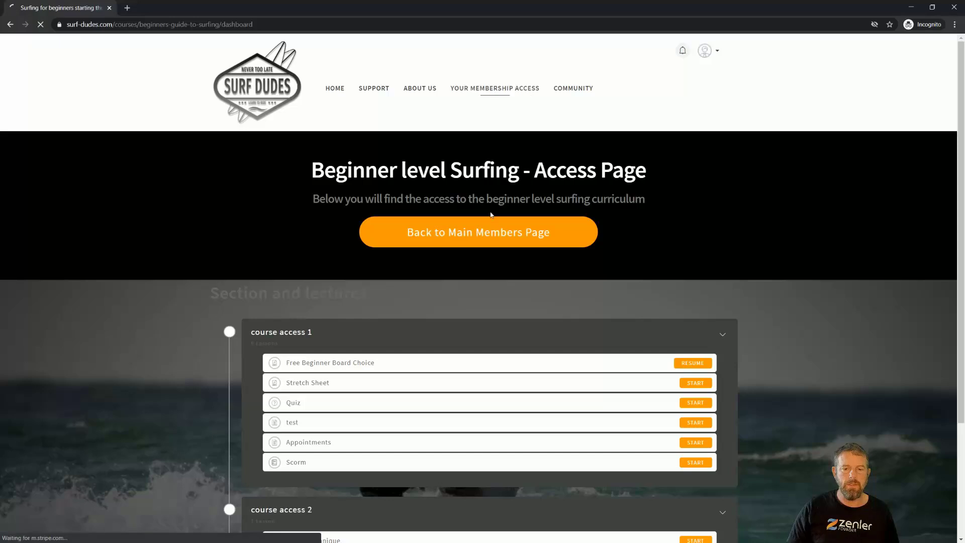
pyautogui.scroll(-3, 511, 383)
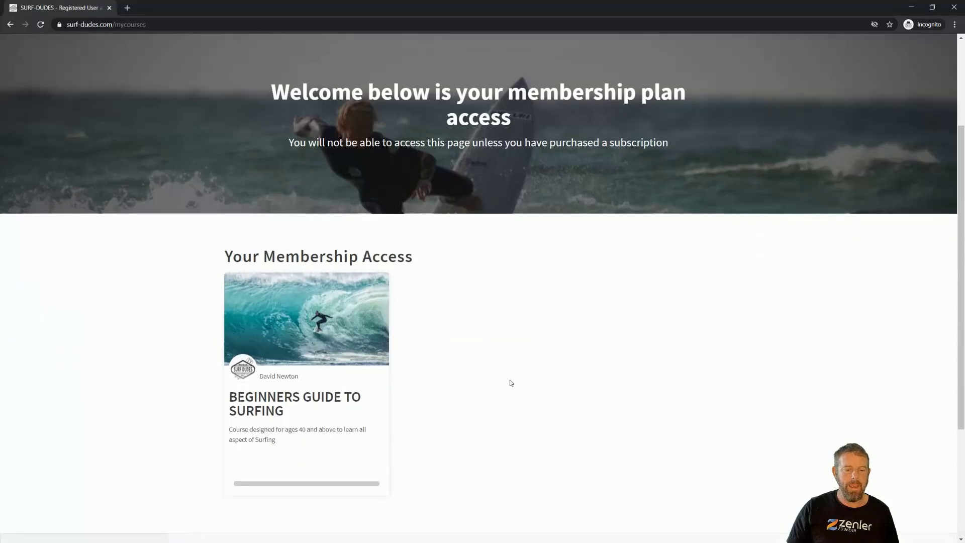
pyautogui.scroll(2, 511, 383)
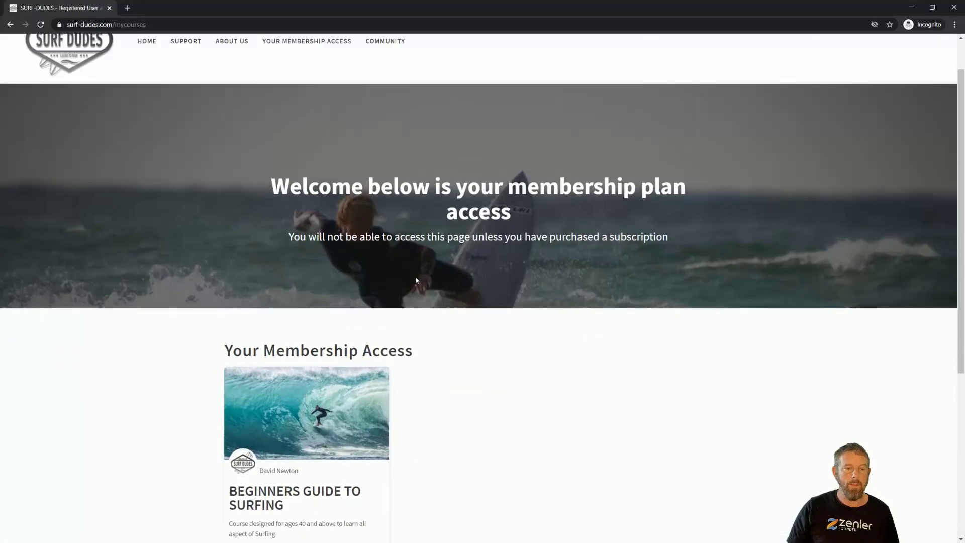
# In the admin page, unenroll the student from the COURSE ACCESS 1 plan
pyautogui.click(913, 8)
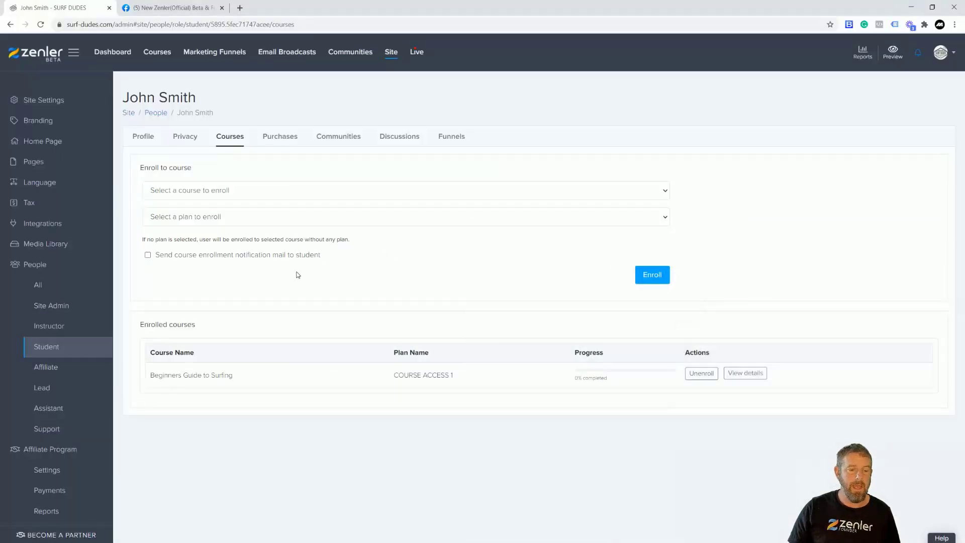
pyautogui.click(701, 373)
pyautogui.click(547, 338)
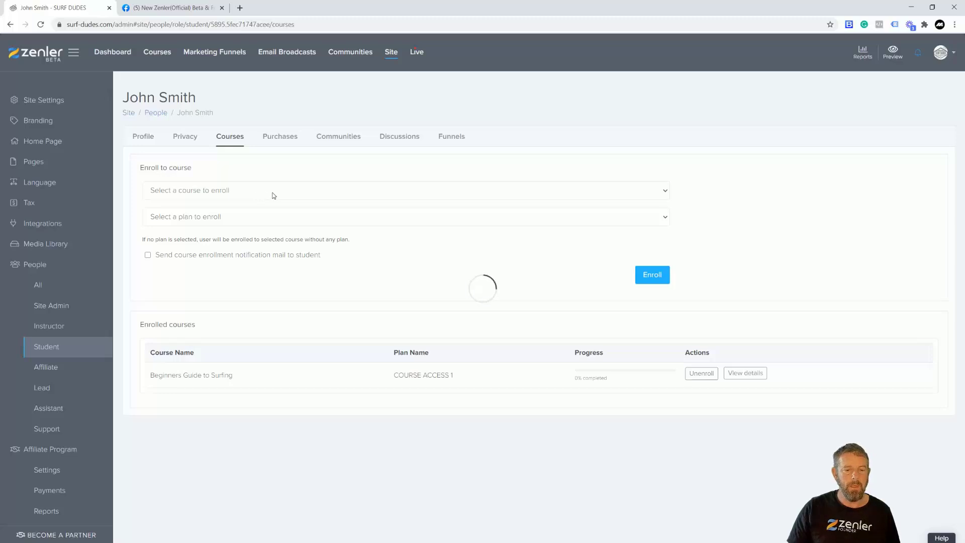
# Enroll the student on Beginners Guide to Surfing with COURSE ACCESS 2, then refresh the student's site
pyautogui.click(274, 195)
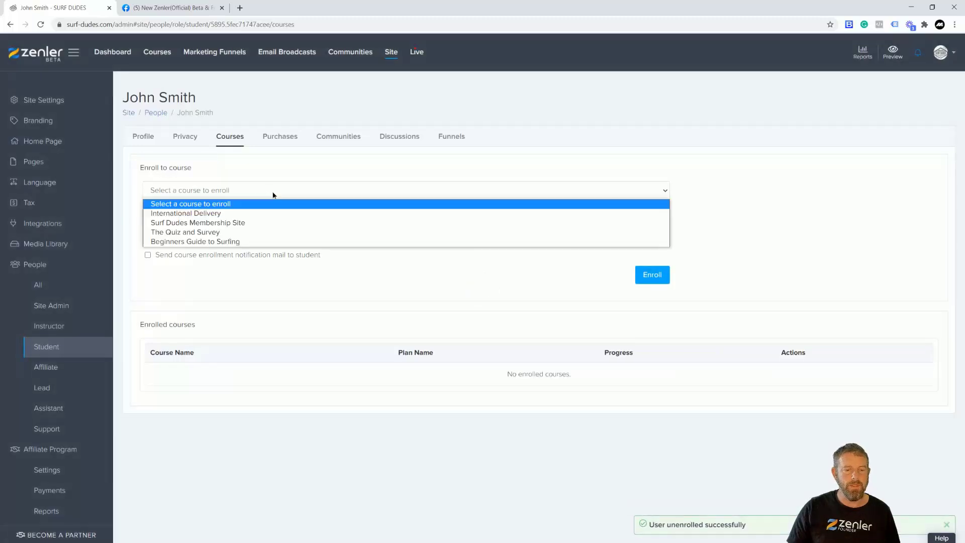
pyautogui.click(216, 241)
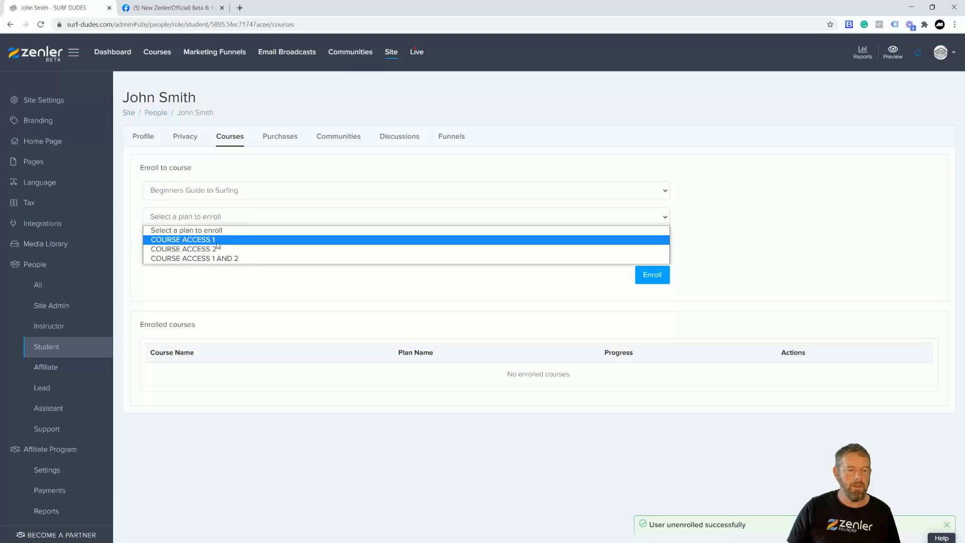
pyautogui.click(238, 248)
pyautogui.click(658, 283)
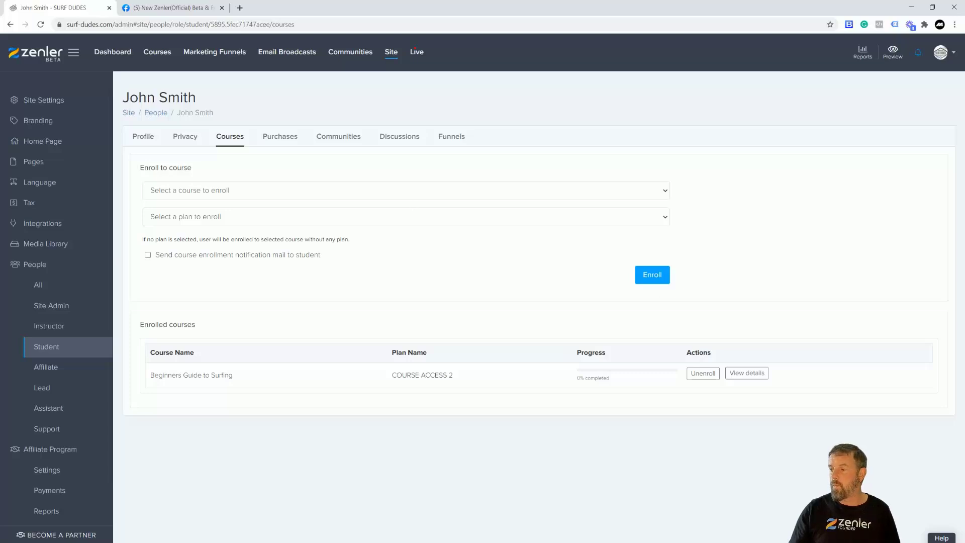
pyautogui.hotkey('alt', 'Tab')
pyautogui.press('F5')
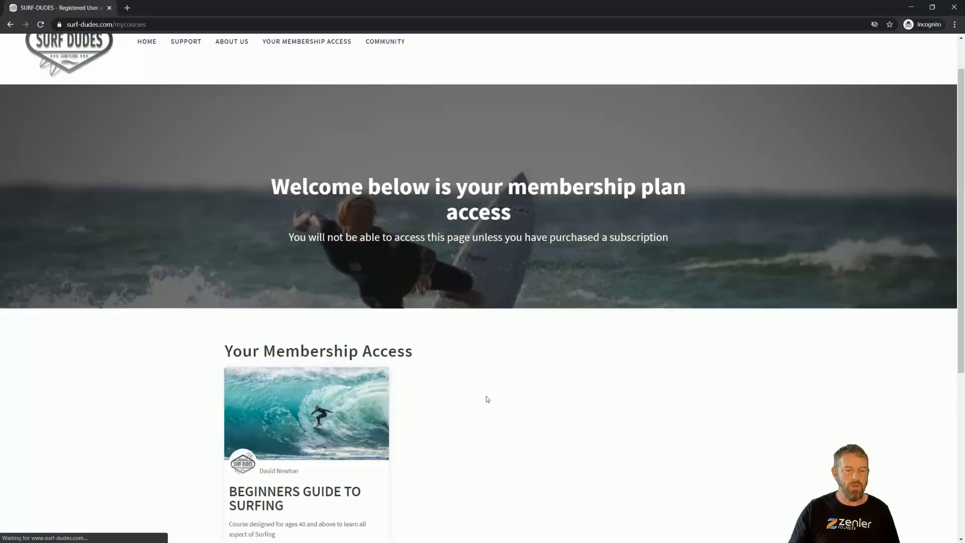
# Open the course and check that the Free Beginner Board Choice lesson is locked
pyautogui.scroll(-3, 487, 396)
pyautogui.click(294, 272)
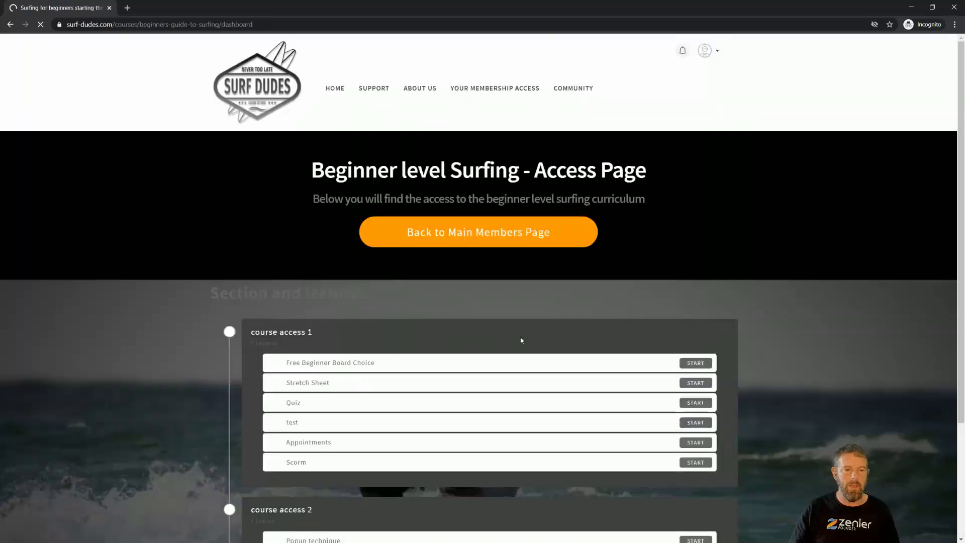
pyautogui.scroll(-3, 533, 301)
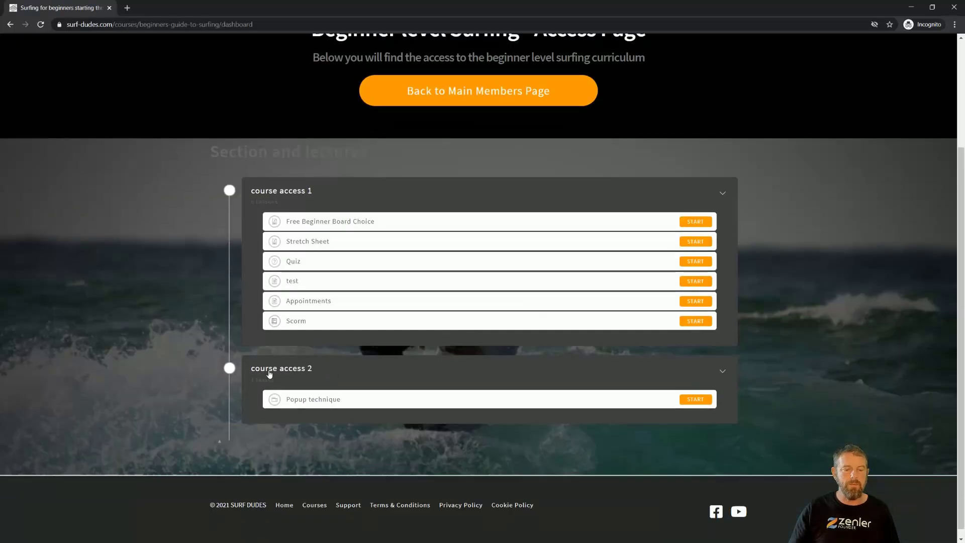
pyautogui.click(694, 222)
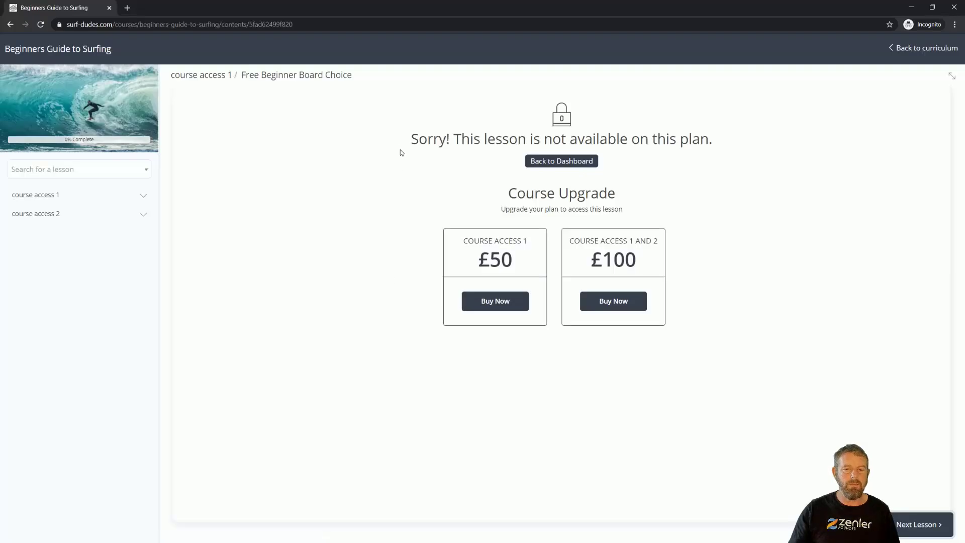
pyautogui.click(10, 24)
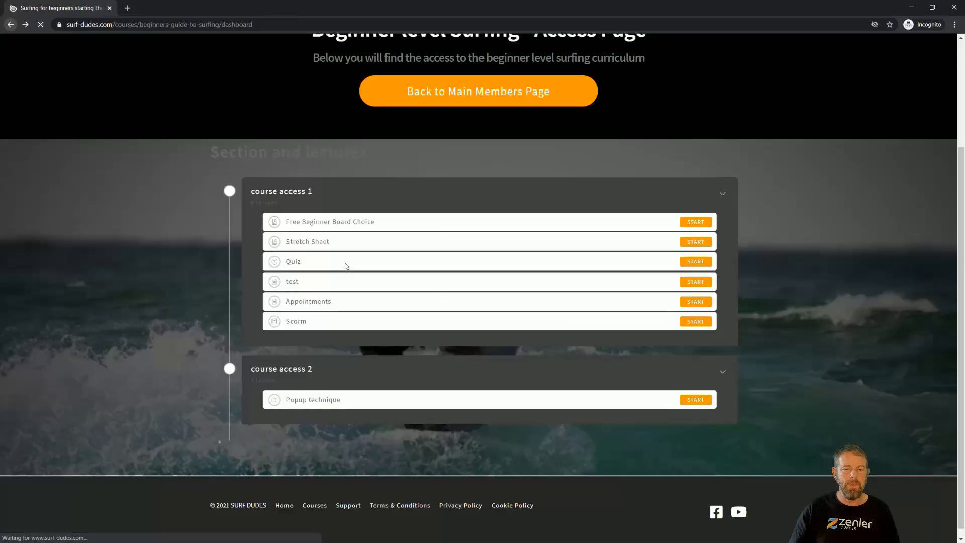
# Confirm the Popup technique lesson opens, then return to the admin courses page
pyautogui.click(697, 401)
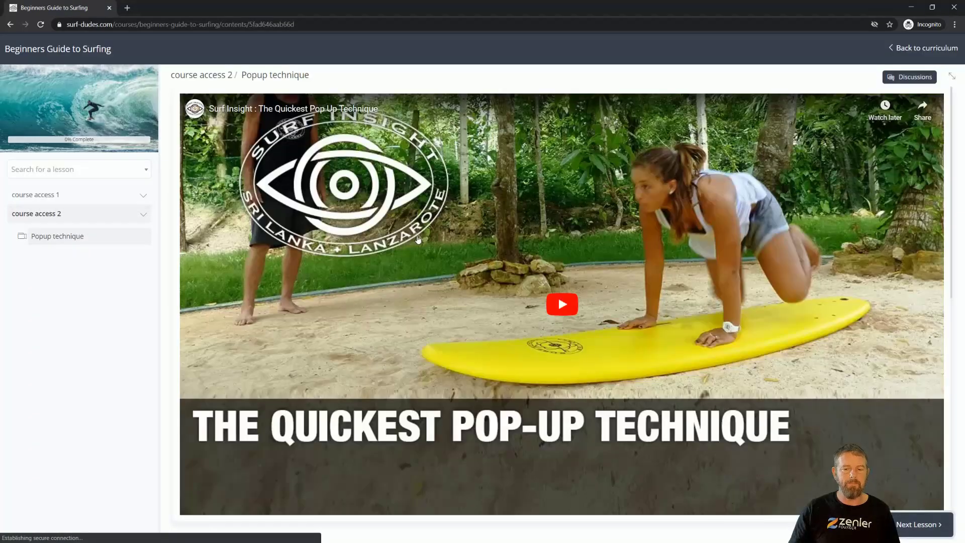
pyautogui.click(11, 25)
pyautogui.click(10, 24)
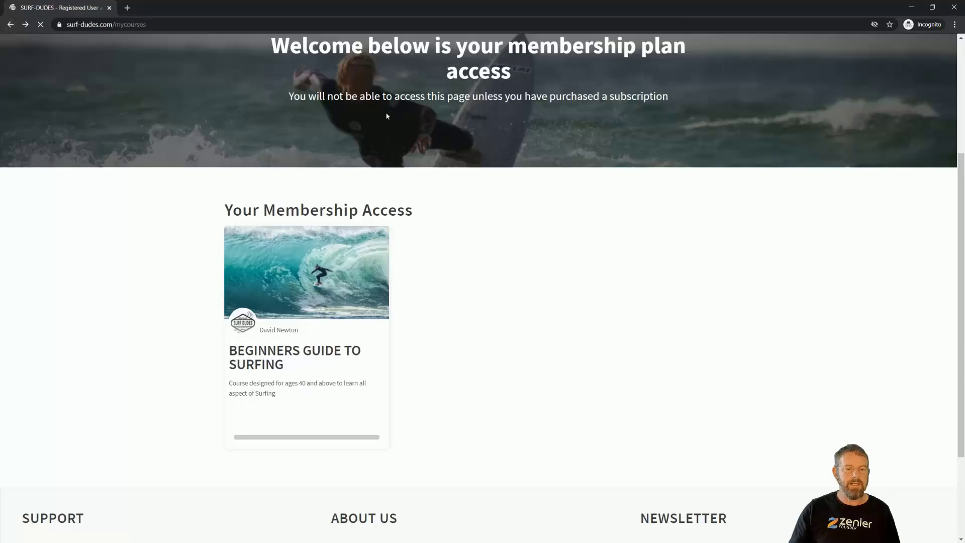
pyautogui.click(911, 7)
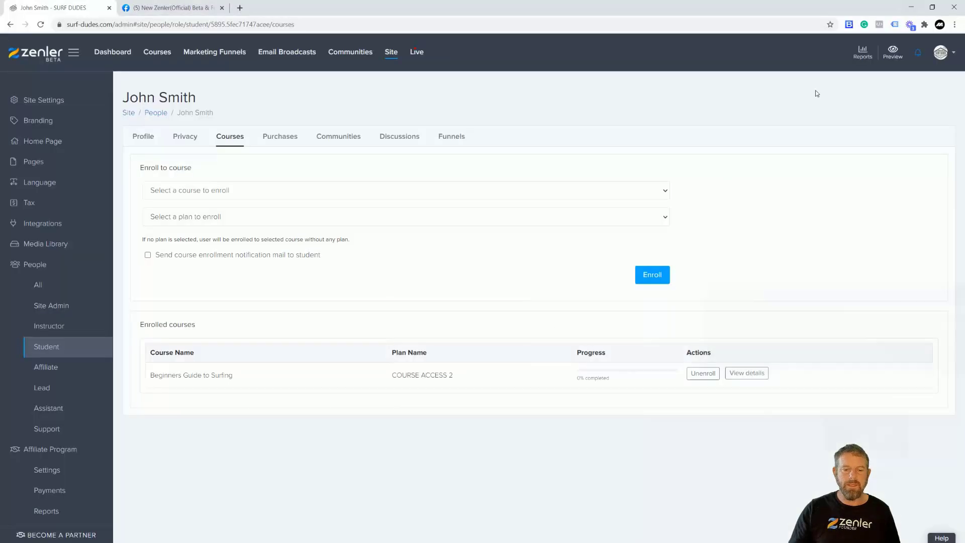
# Swap the student's COURSE ACCESS 2 enrollment for COURSE ACCESS 1 AND 2, then return to the student's window
pyautogui.click(703, 373)
pyautogui.click(502, 337)
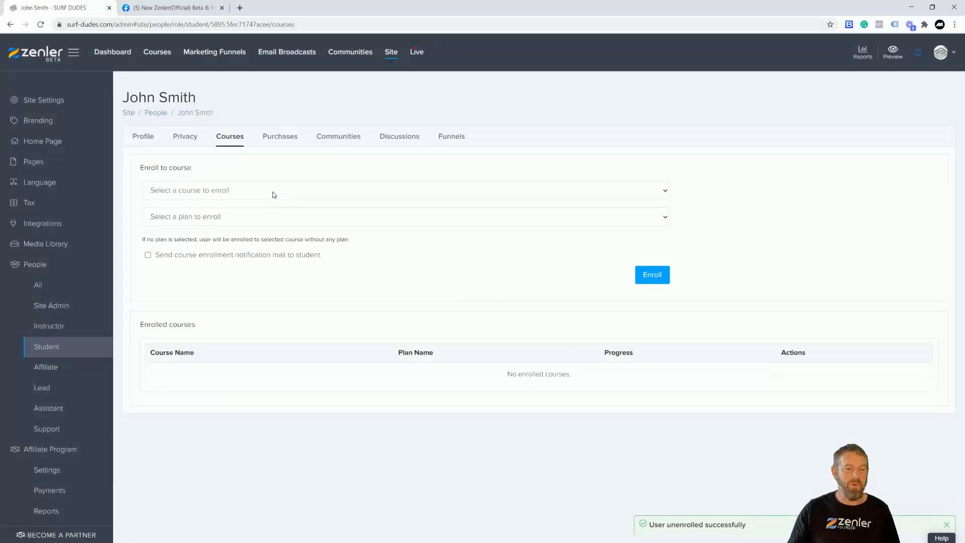
pyautogui.click(272, 195)
pyautogui.click(233, 241)
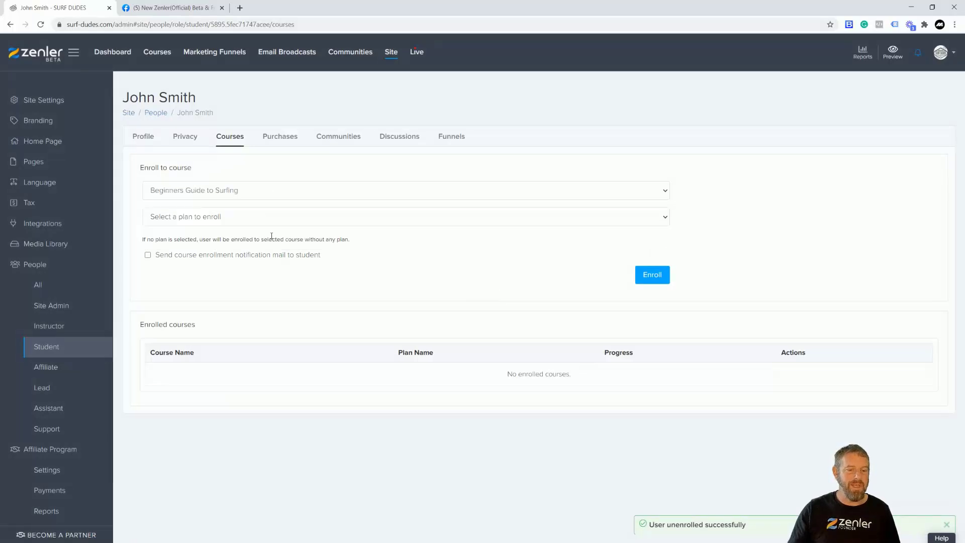
pyautogui.click(265, 217)
pyautogui.click(224, 259)
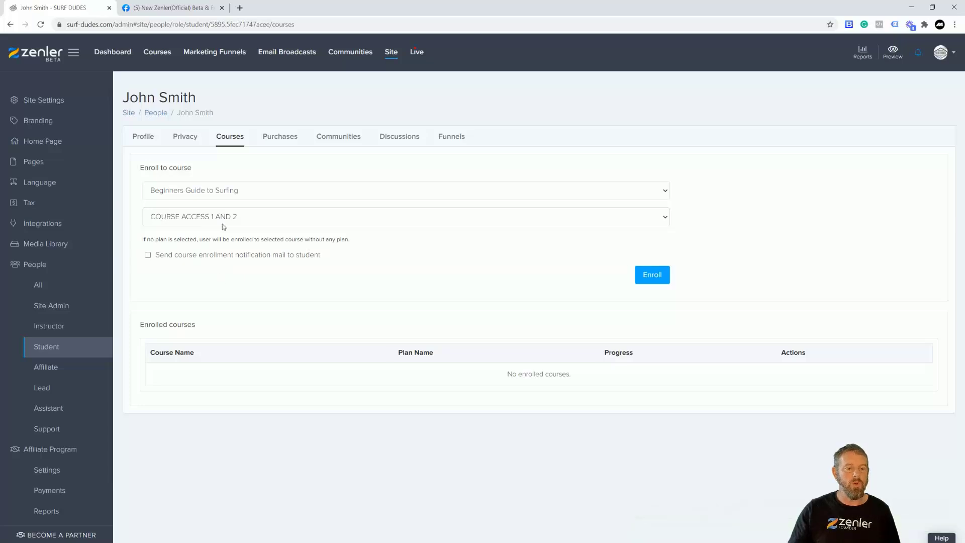
pyautogui.click(662, 277)
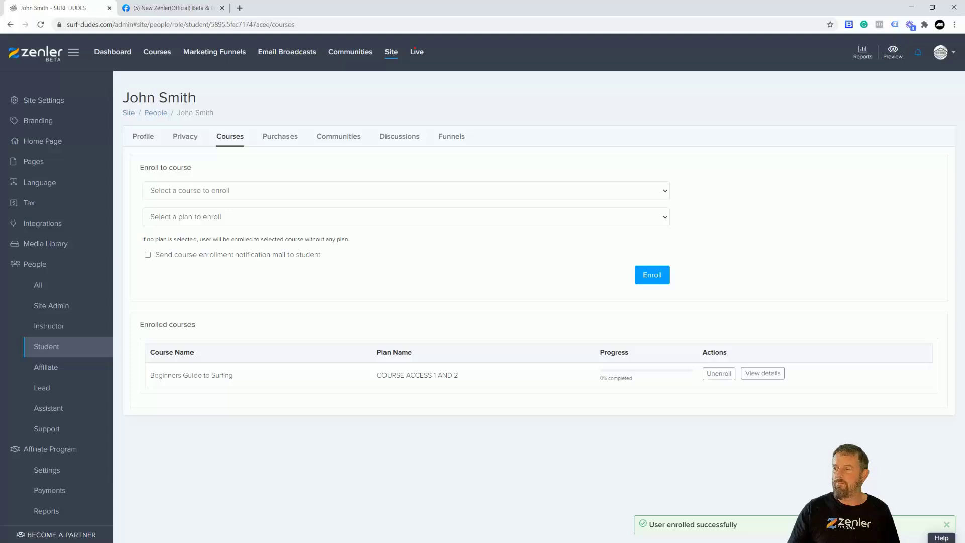
pyautogui.click(911, 7)
pyautogui.click(41, 24)
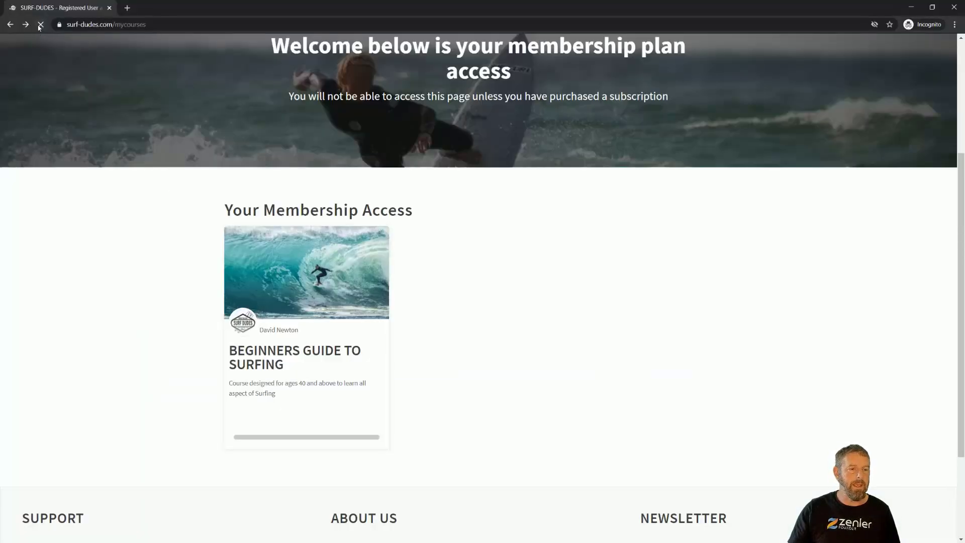
# Reload the membership page, open Stretch Sheet, then try Popup technique, which requires the Quiz first
pyautogui.click(44, 24)
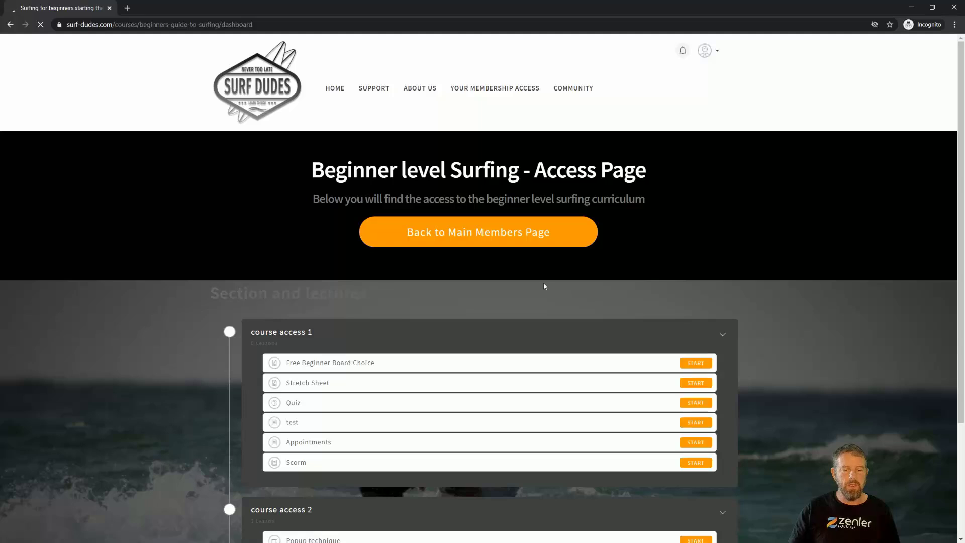
pyautogui.scroll(-3, 544, 282)
pyautogui.click(682, 246)
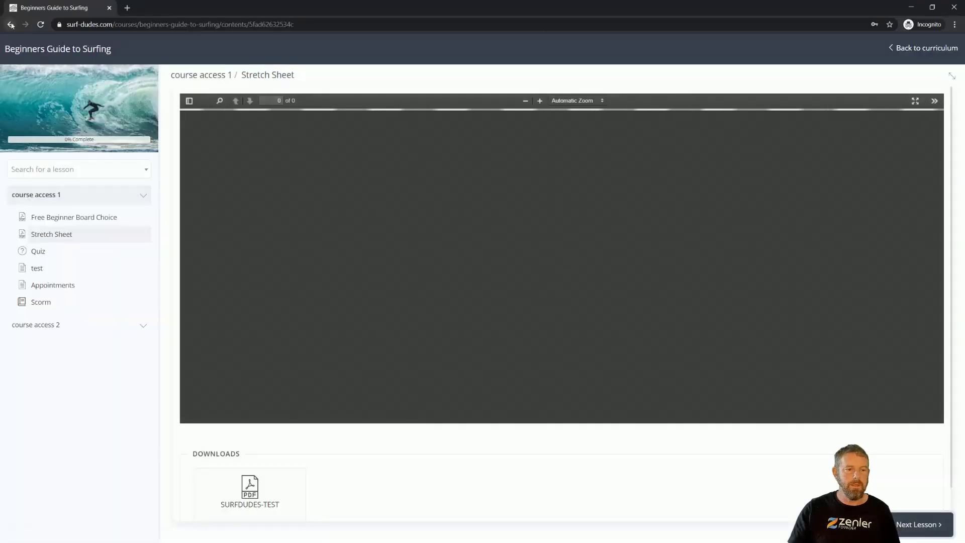
pyautogui.click(10, 25)
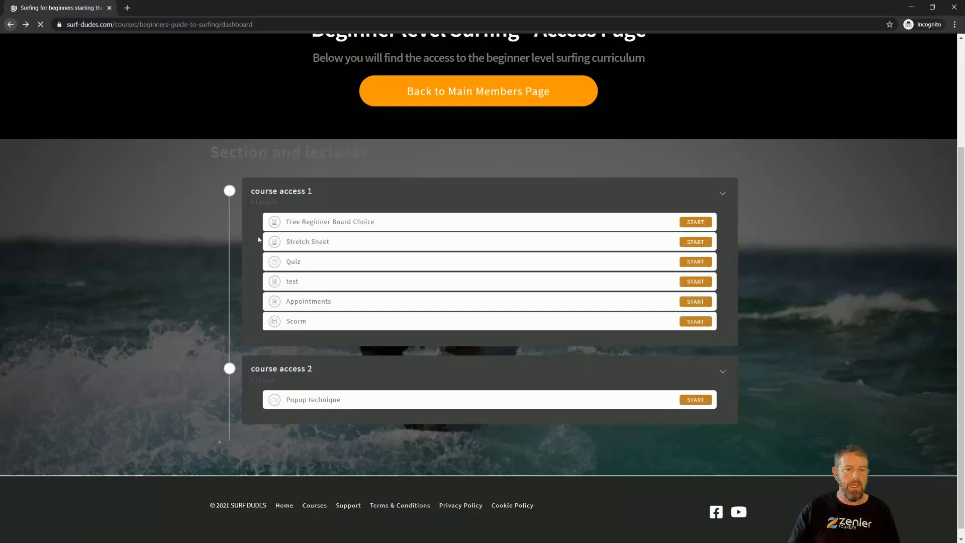
pyautogui.click(511, 395)
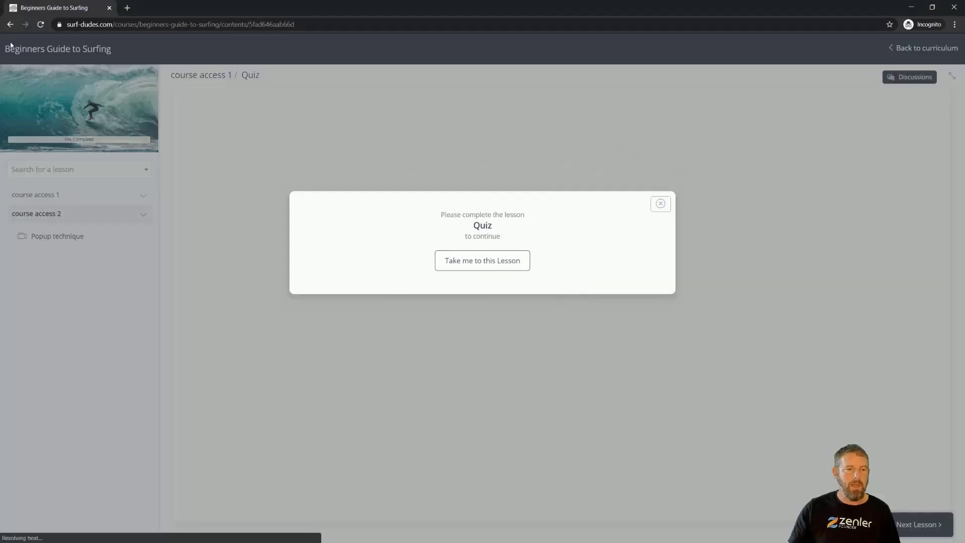
pyautogui.click(10, 24)
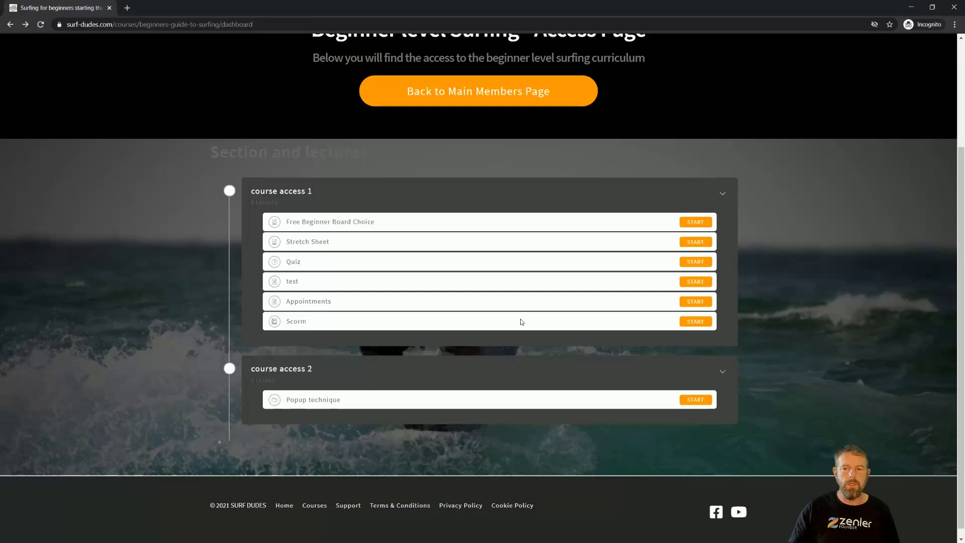